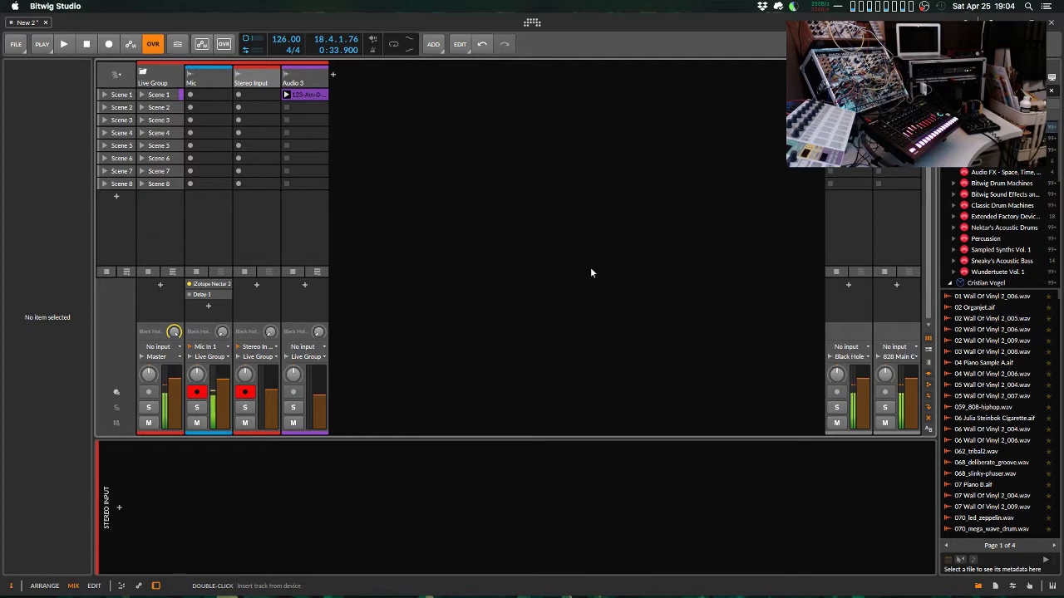
- Inspect the Audio 3 track's settings, then select the Mic track to see its effects
{"action": "left_click", "coordinate": [295, 88]}
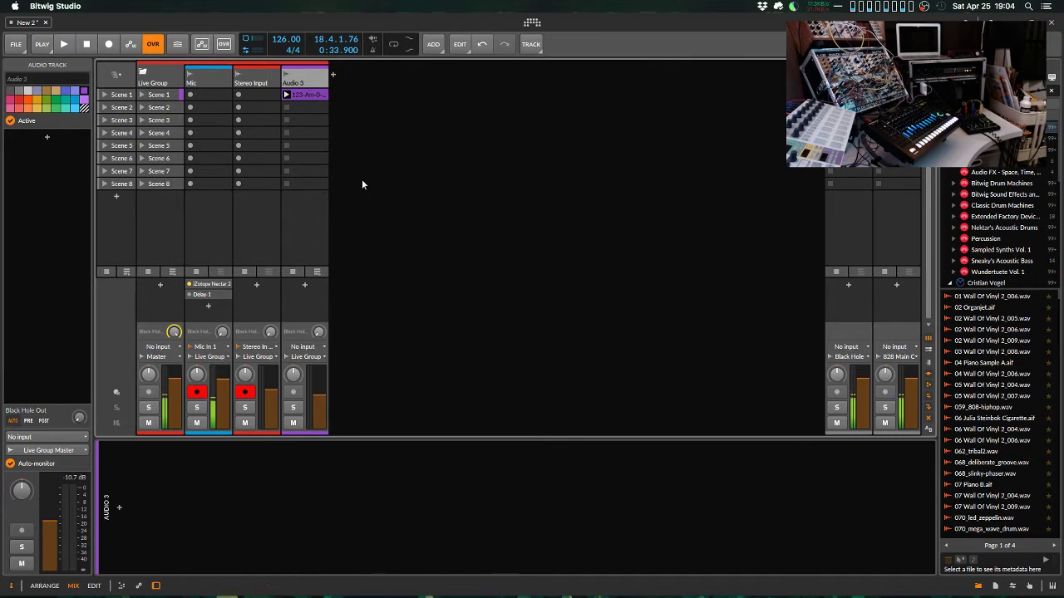
{"action": "left_click", "coordinate": [470, 190]}
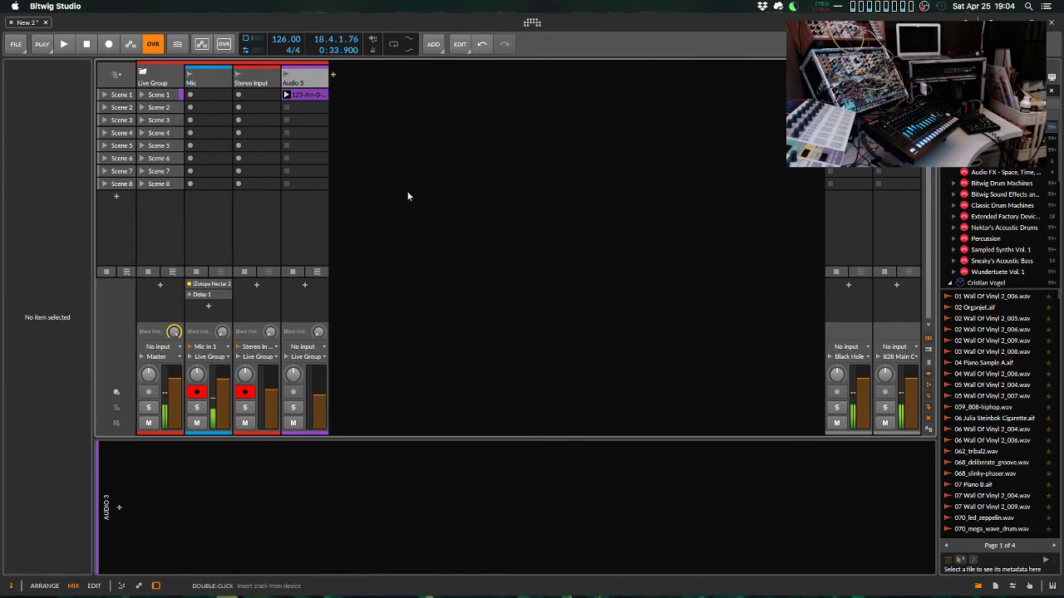
{"action": "left_click", "coordinate": [208, 82]}
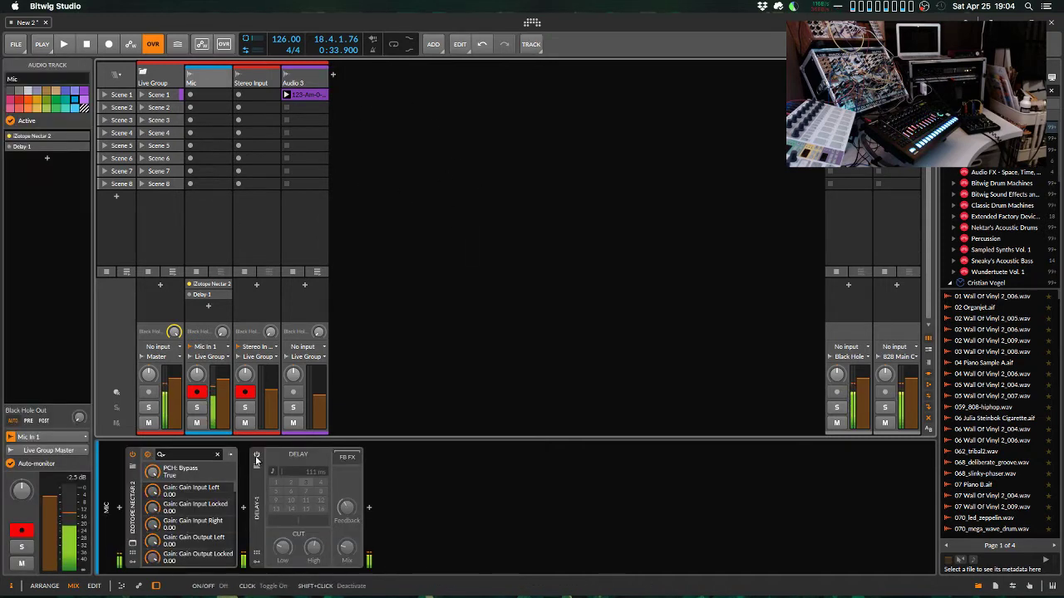
- Switch the Mic track's Delay on and back off, start playback, and unmute Audio 3
{"action": "left_click", "coordinate": [255, 456]}
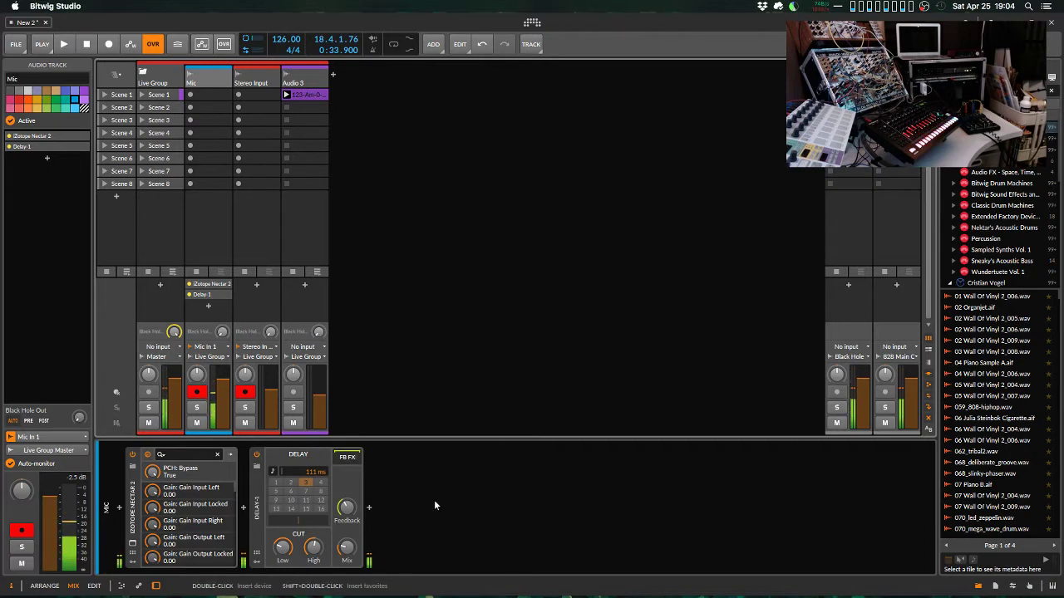
{"action": "left_click", "coordinate": [256, 456]}
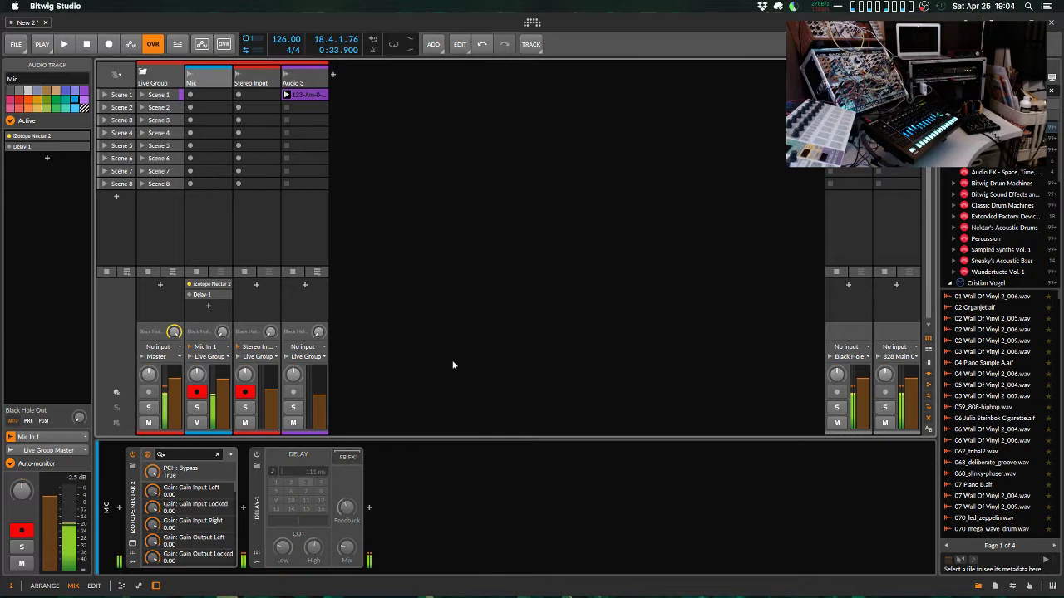
{"action": "key", "text": "space"}
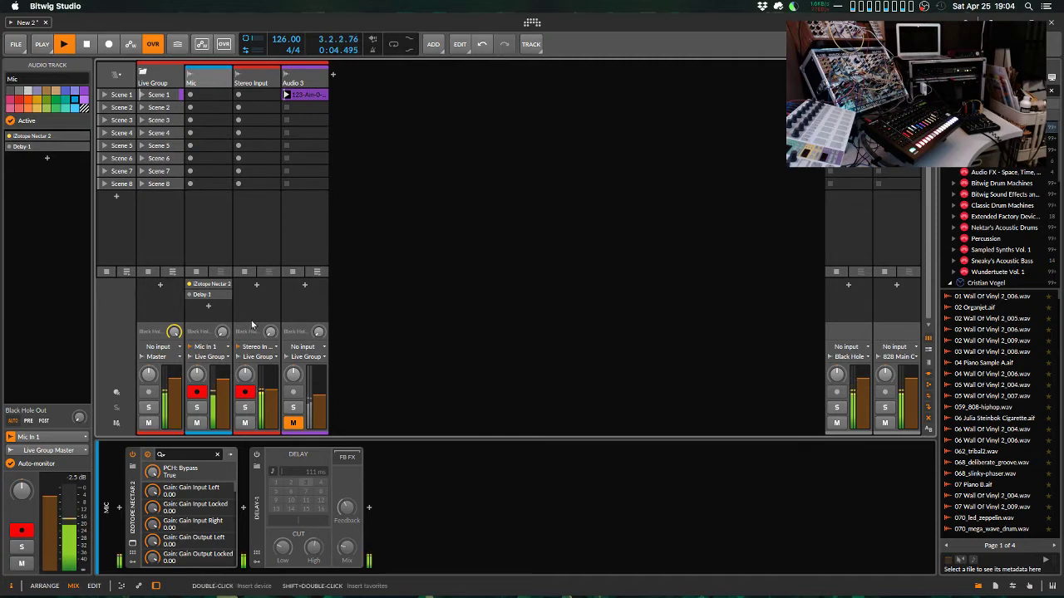
{"action": "left_click", "coordinate": [297, 424]}
- Open Audio 3's Scene 1 clip in the Detail Editor, play and stop it, then select Mic
{"action": "left_click", "coordinate": [306, 95]}
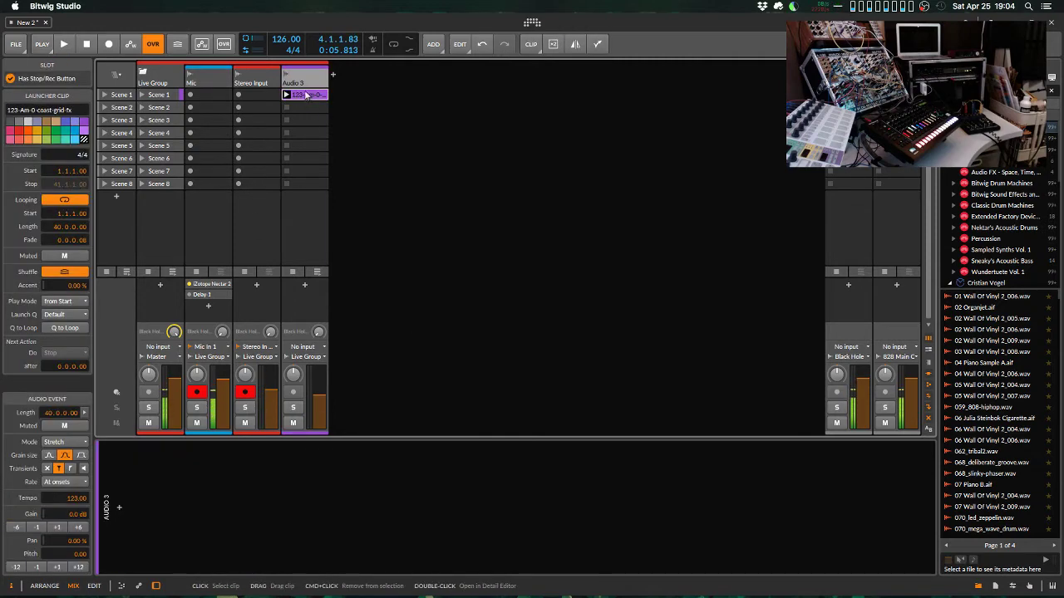
{"action": "double_click", "coordinate": [306, 95]}
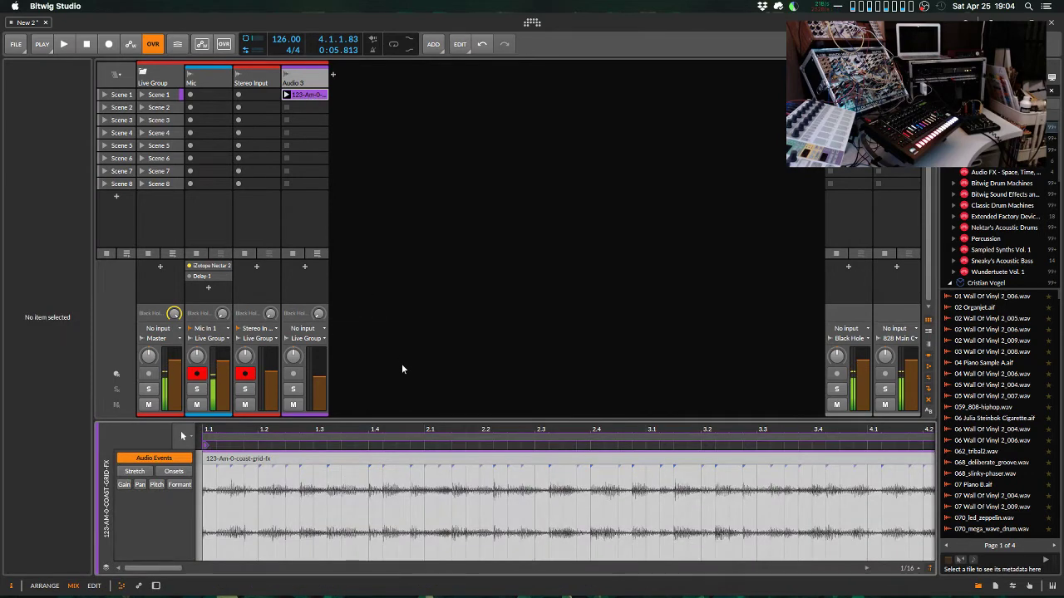
{"action": "key", "text": "space"}
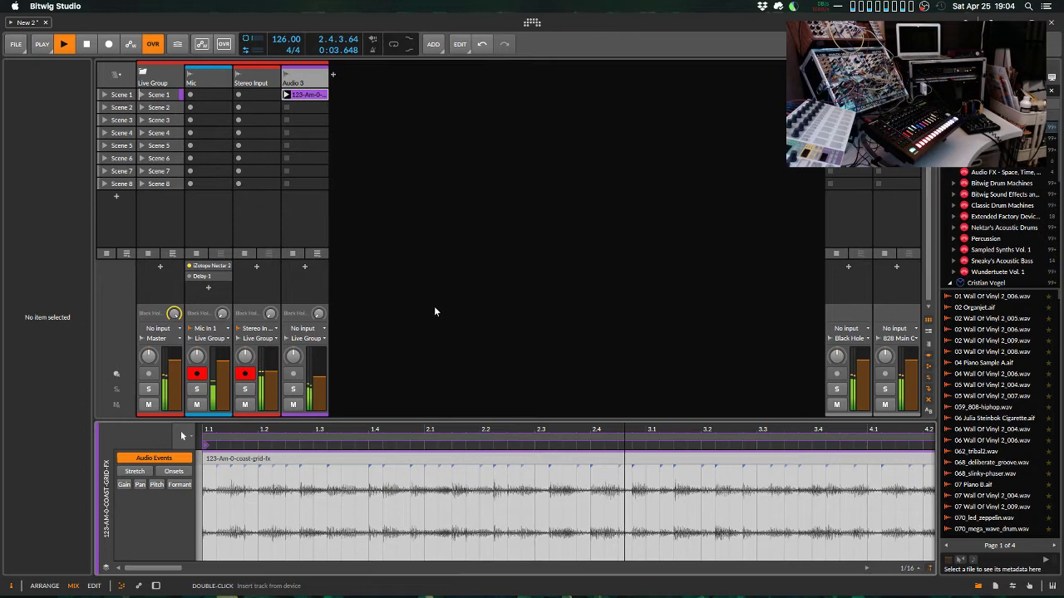
{"action": "key", "text": "space"}
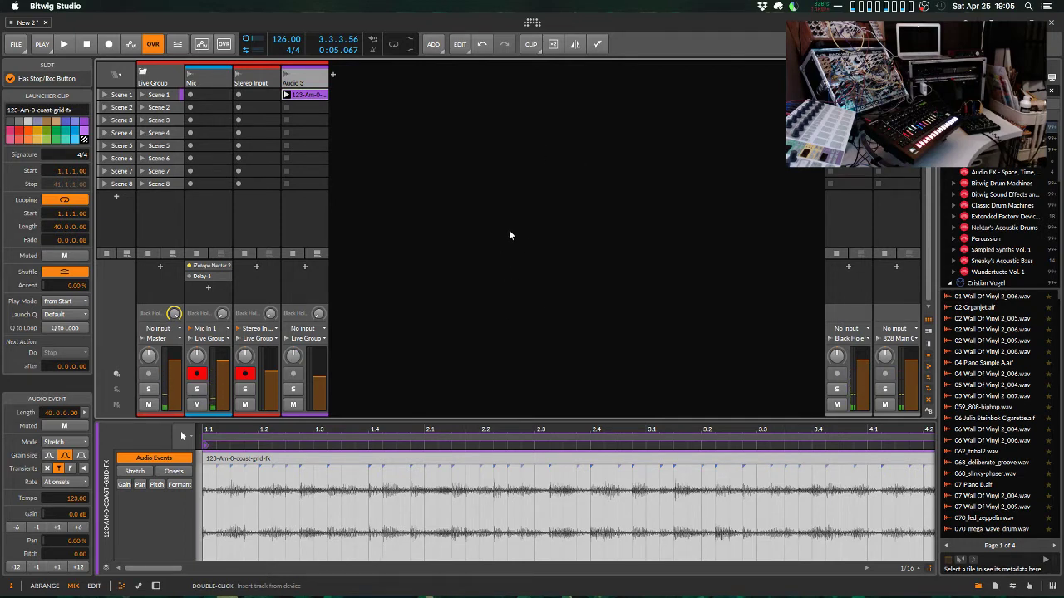
{"action": "left_click", "coordinate": [220, 77]}
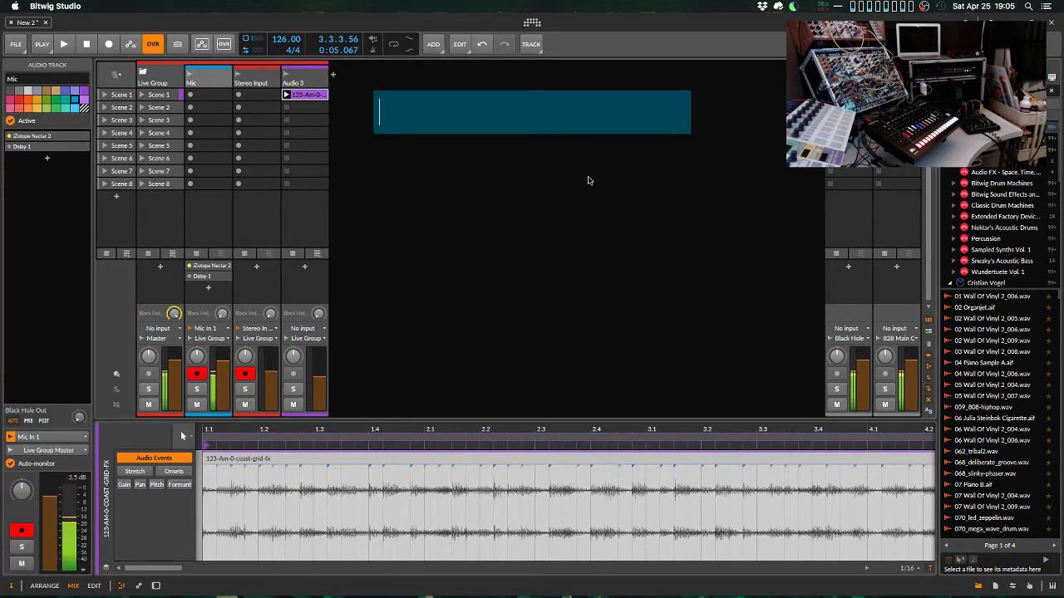
- Launch Audio MIDI Setup from a Spotlight search for 'aud', then go back to Bitwig Studio
{"action": "type", "text": "aud"}
{"action": "key", "text": "Return"}
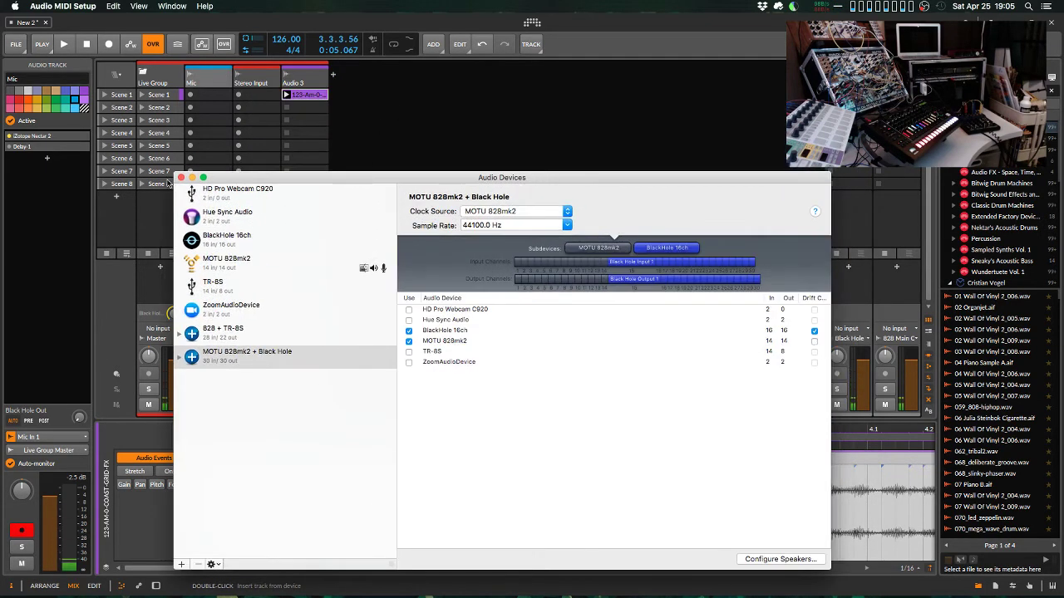
{"action": "left_click", "coordinate": [401, 138]}
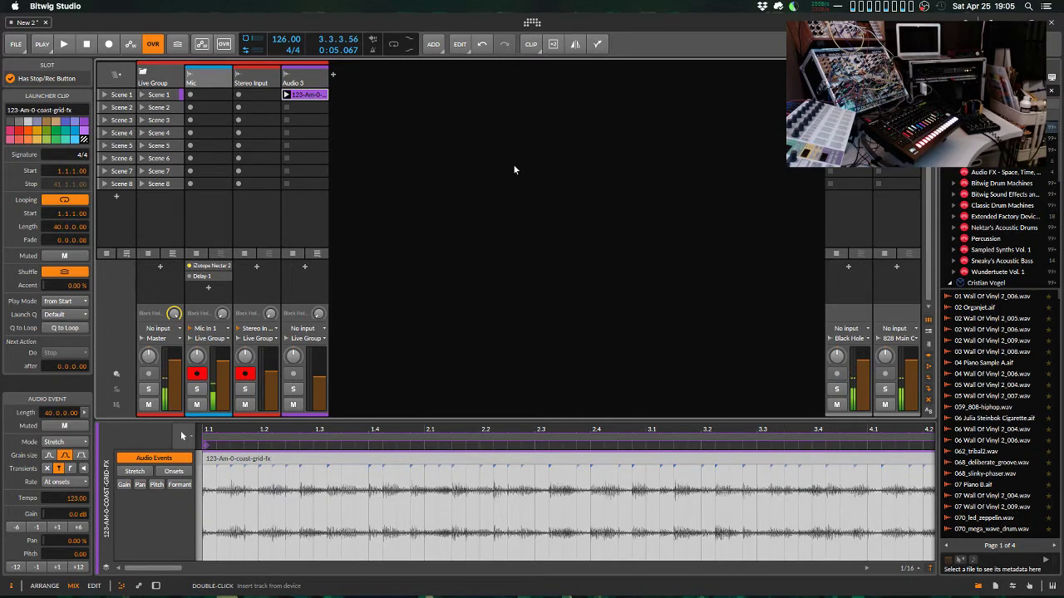
- Relaunch Audio MIDI Setup and show its Audio Devices window from the Window menu
{"action": "key", "text": "alt+space"}
{"action": "type", "text": "aud"}
{"action": "key", "text": "Return"}
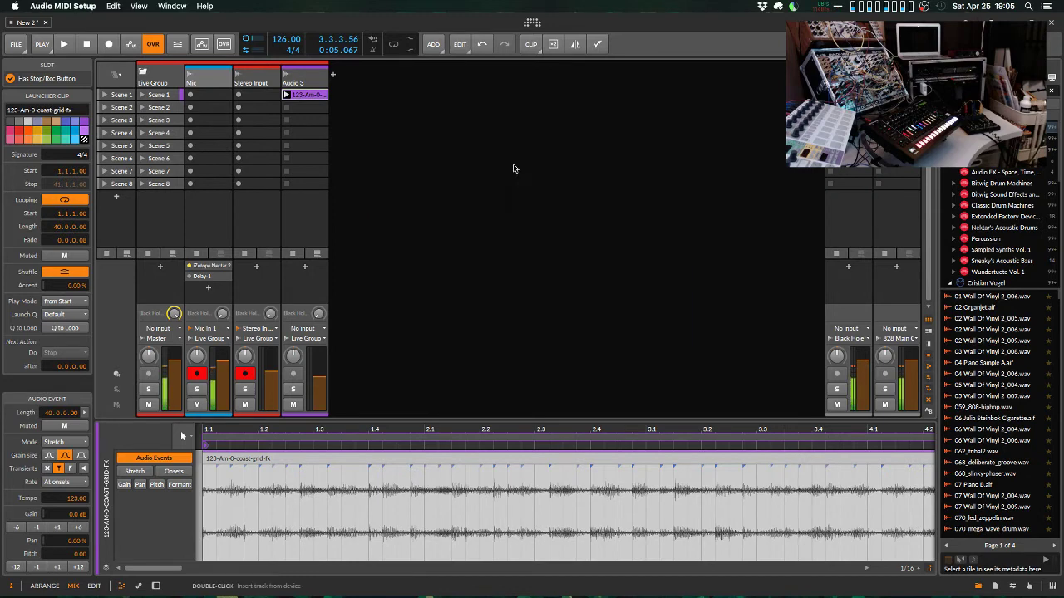
{"action": "left_click", "coordinate": [172, 5]}
{"action": "left_click", "coordinate": [199, 21]}
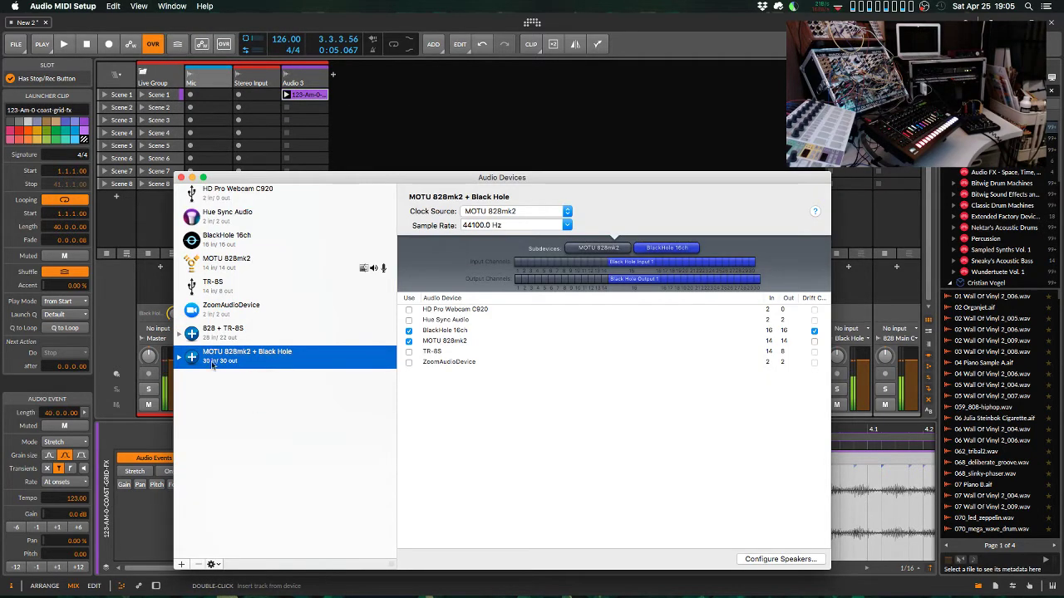
- Review the BlackHole 16ch, aggregate, 828 + TR-8S, Hue Sync Audio and MOTU 828mk2 device settings
{"action": "left_click", "coordinate": [221, 236]}
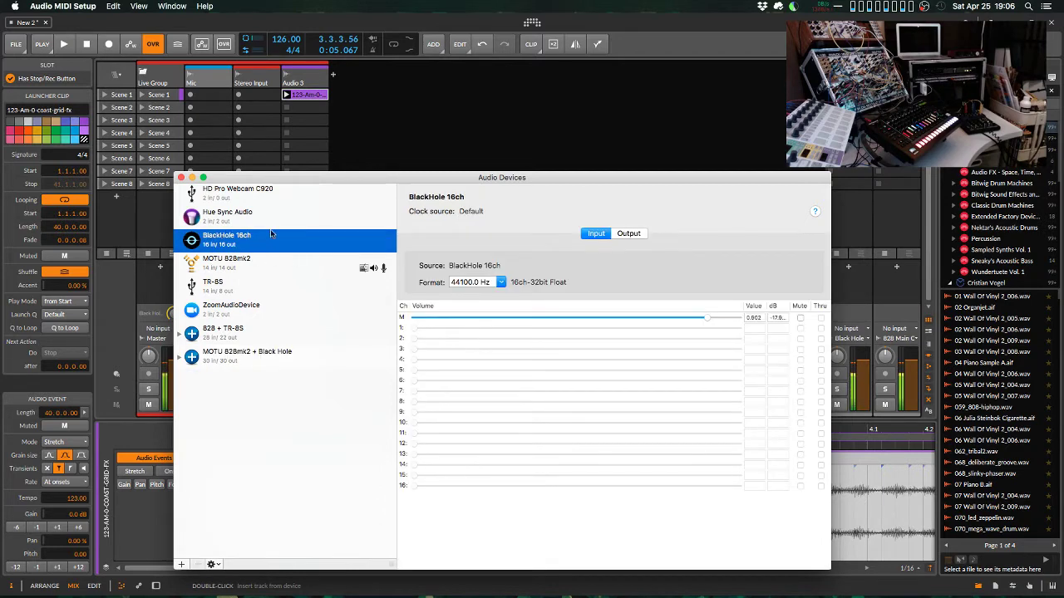
{"action": "left_click", "coordinate": [236, 363]}
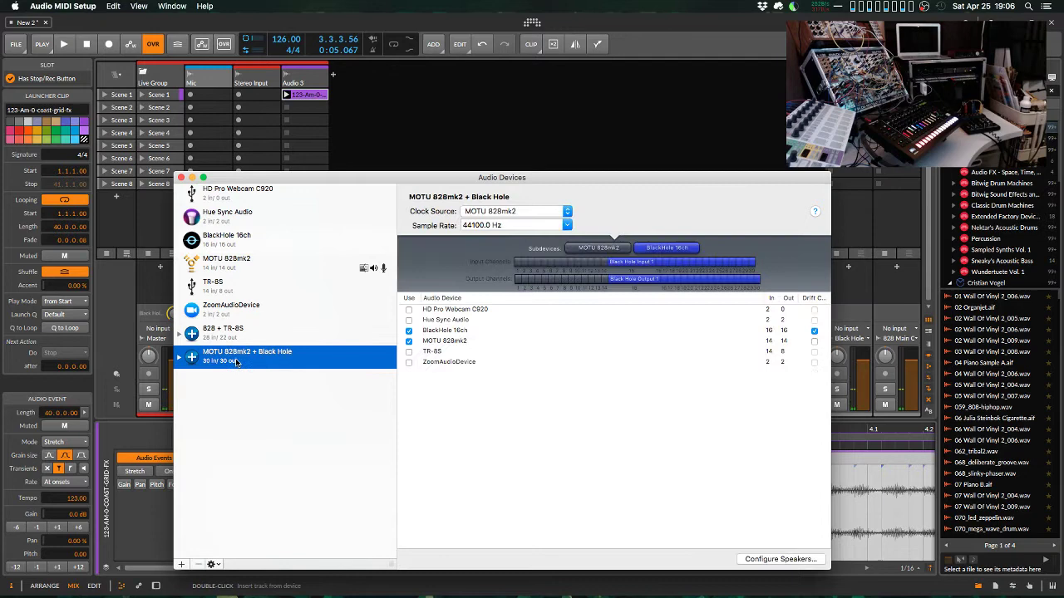
{"action": "left_click", "coordinate": [225, 248]}
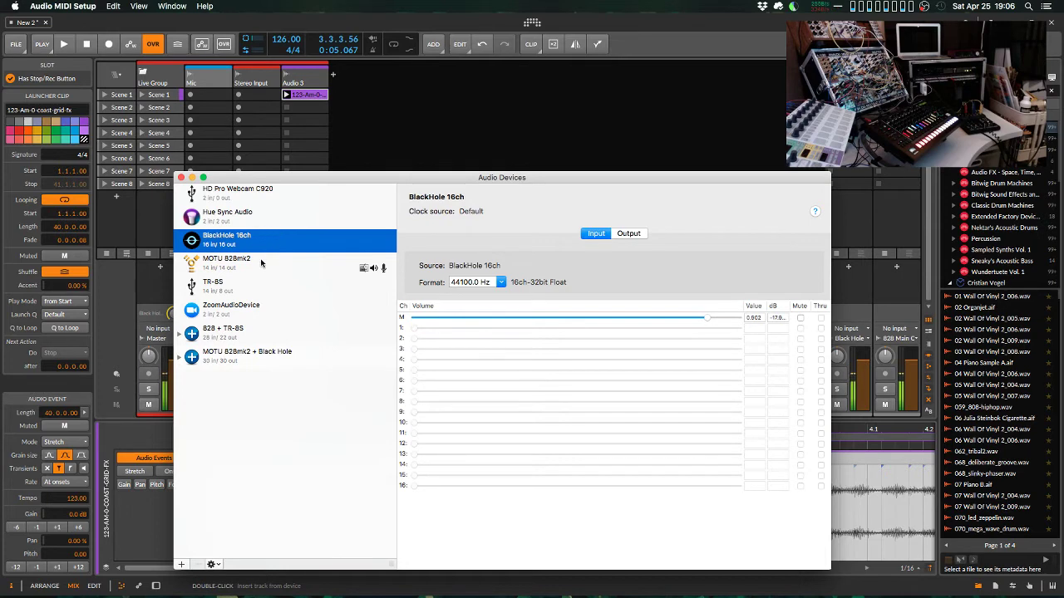
{"action": "left_click", "coordinate": [247, 353]}
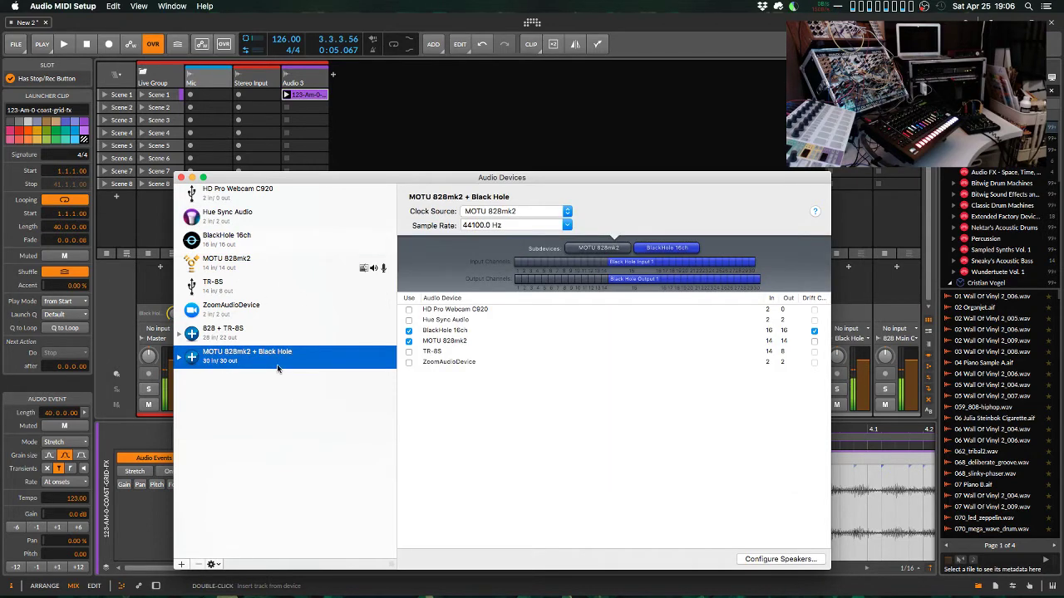
{"action": "left_click", "coordinate": [238, 240]}
{"action": "left_click", "coordinate": [236, 333]}
{"action": "left_click", "coordinate": [237, 220]}
{"action": "left_click", "coordinate": [237, 240]}
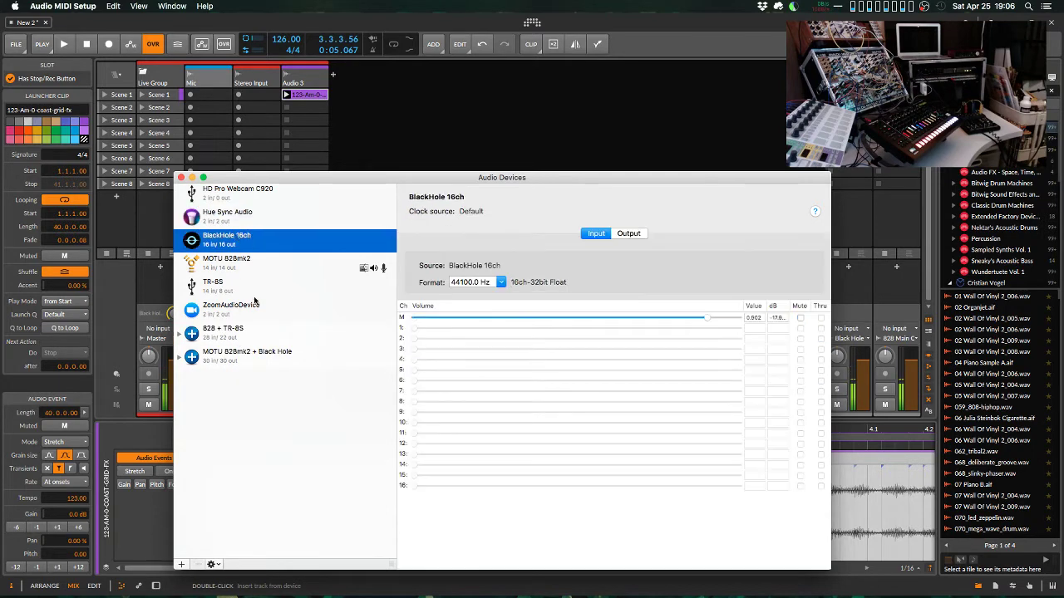
{"action": "left_click", "coordinate": [231, 264]}
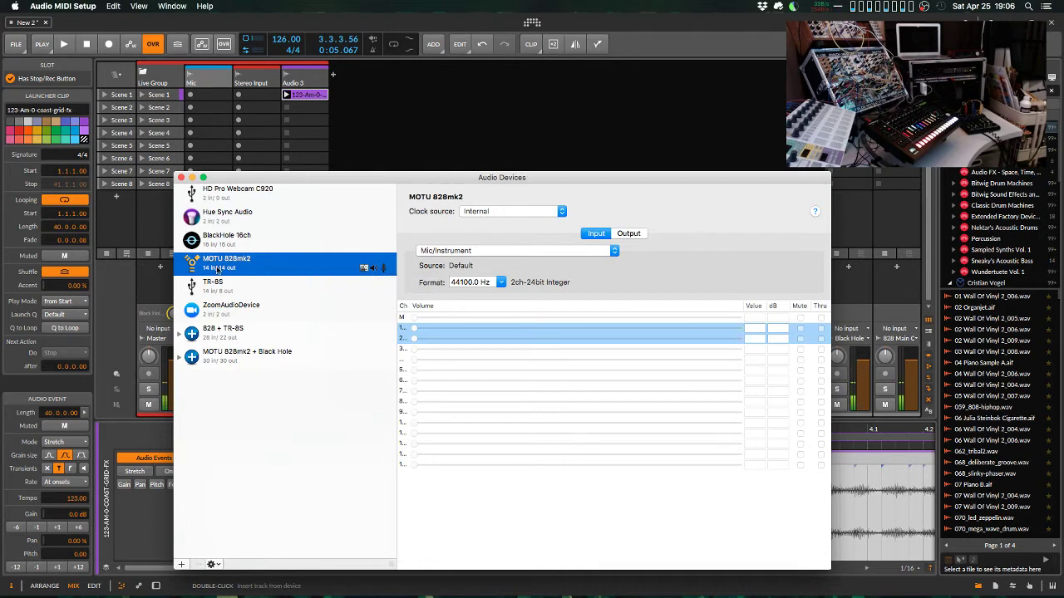
- Compare BlackHole 16ch with MOTU 828mk2, then select the MOTU 828mk2 + Black Hole aggregate
{"action": "left_click", "coordinate": [275, 243]}
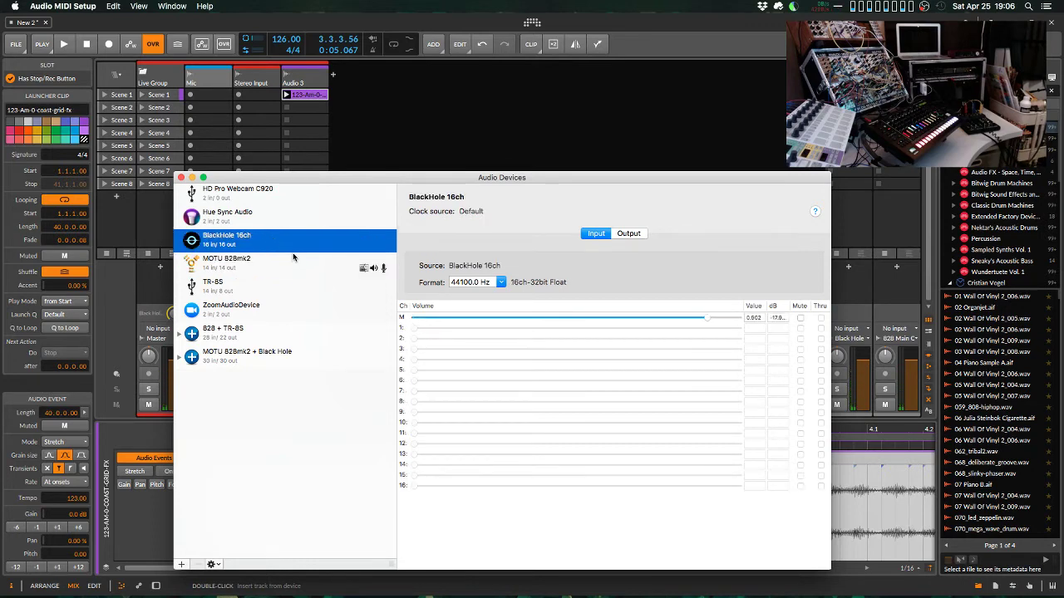
{"action": "key", "text": "Down"}
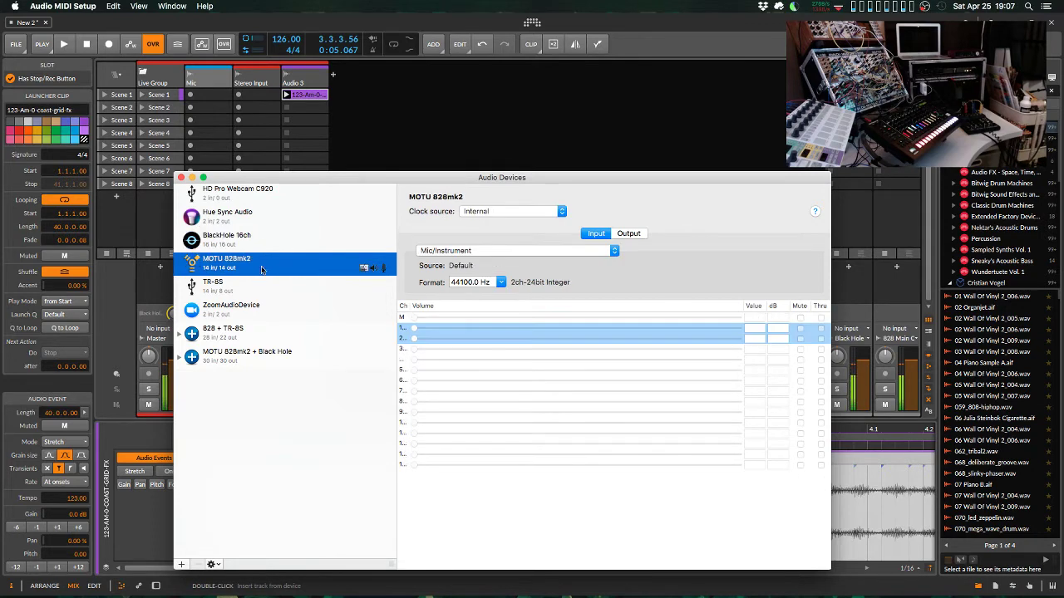
{"action": "key", "text": "Up"}
{"action": "key", "text": "Down"}
{"action": "key", "text": "Up"}
{"action": "key", "text": "Down"}
{"action": "left_click", "coordinate": [249, 349]}
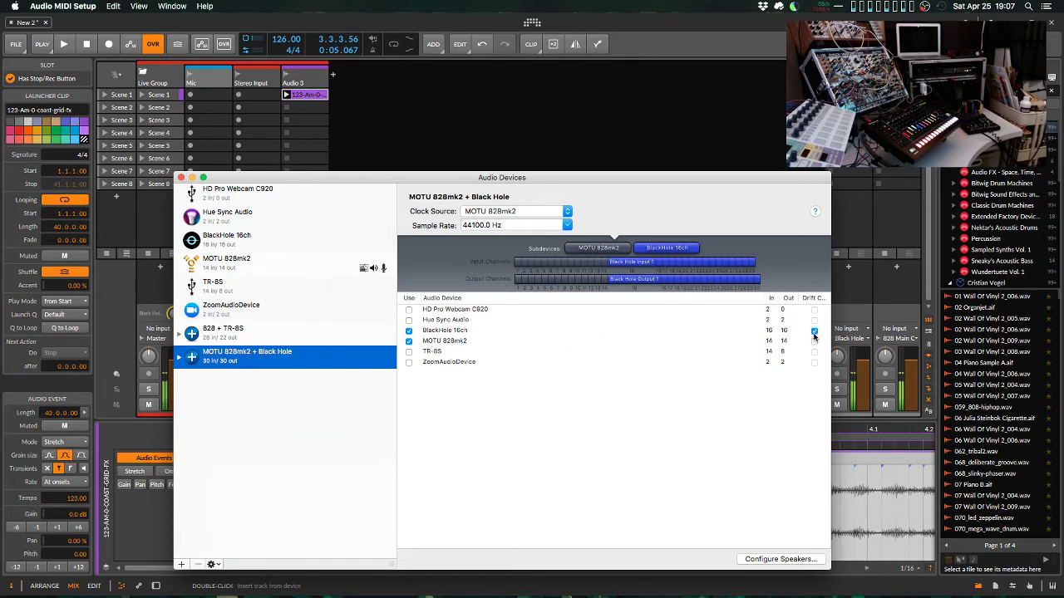
- Set up the BlackHole 16ch and MOTU 828mk2 rows in the aggregate's device table, checking MOTU's inputs
{"action": "left_click", "coordinate": [474, 333]}
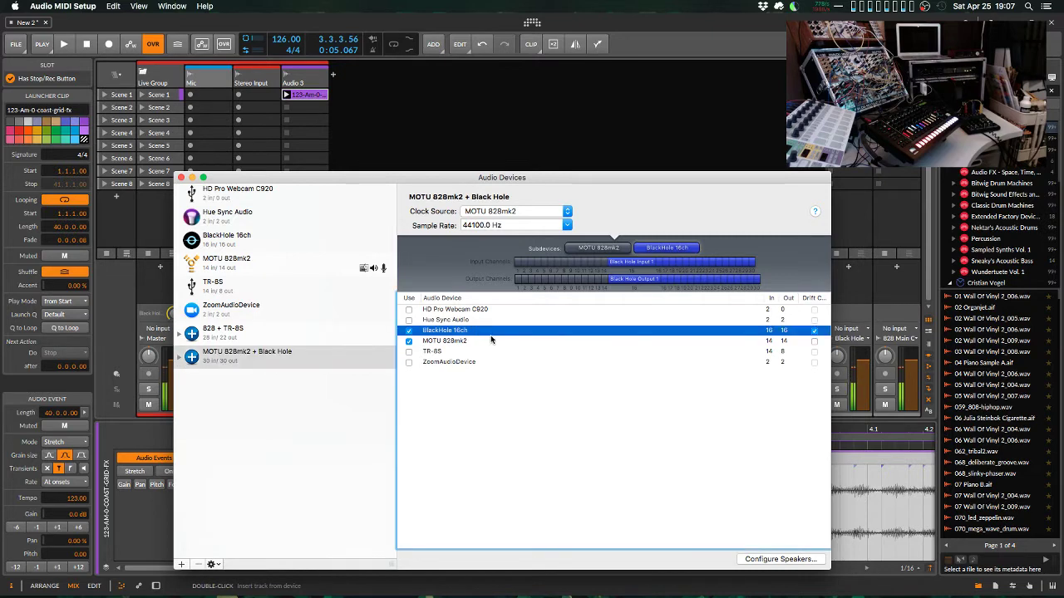
{"action": "left_click", "coordinate": [472, 341]}
{"action": "left_click", "coordinate": [479, 331]}
{"action": "left_click", "coordinate": [478, 340]}
{"action": "left_click", "coordinate": [480, 330]}
{"action": "left_click", "coordinate": [483, 341]}
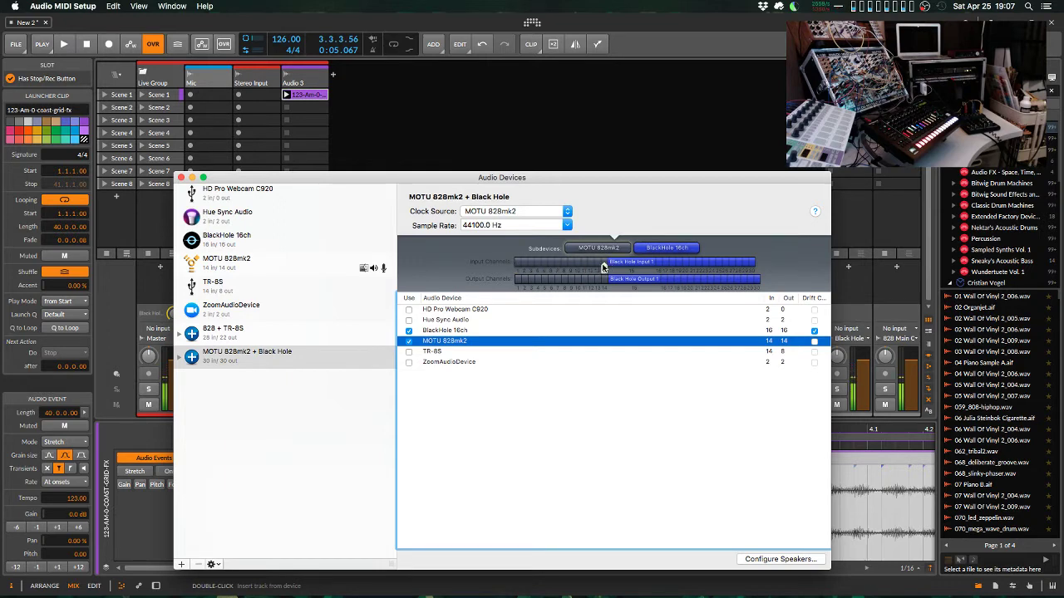
{"action": "left_click", "coordinate": [301, 272]}
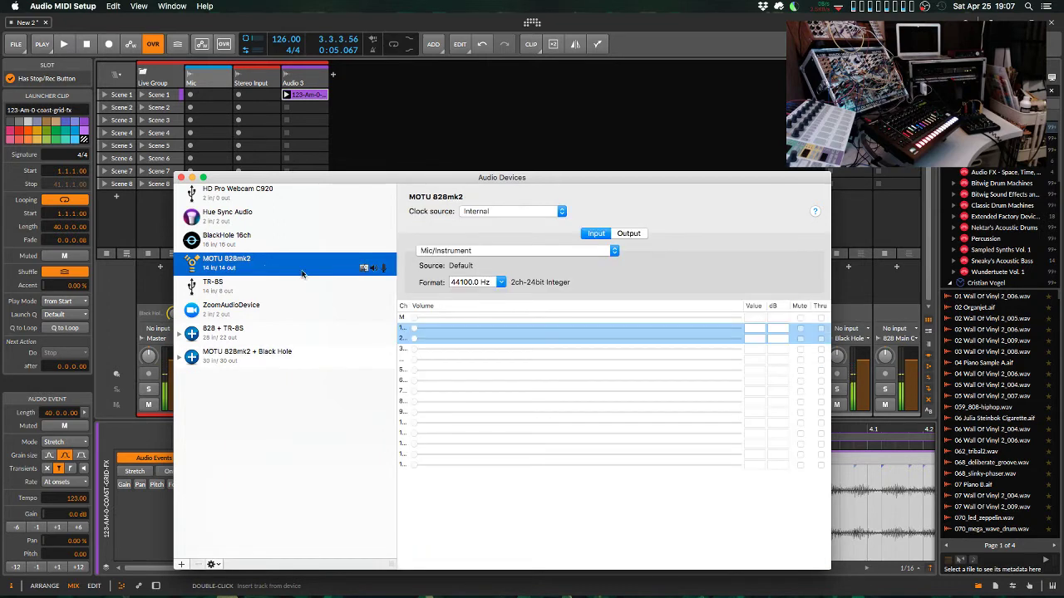
{"action": "left_click", "coordinate": [304, 355]}
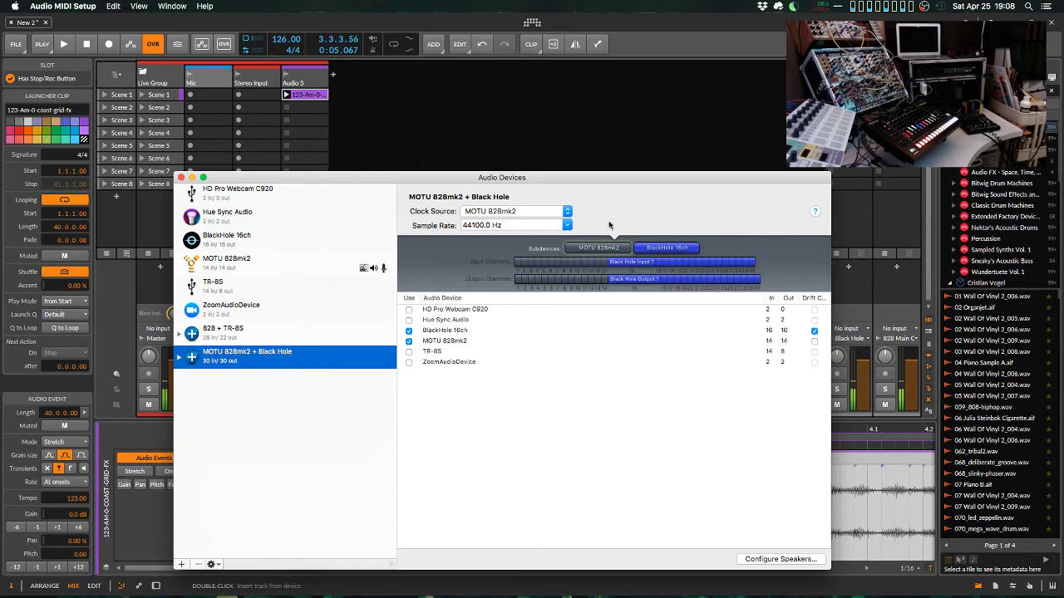
- Enlarge the Audio Devices window, keep the aggregate's name, close it, and open Bitwig's audio settings
{"action": "left_click_drag", "start_coordinate": [582, 177], "coordinate": [582, 148]}
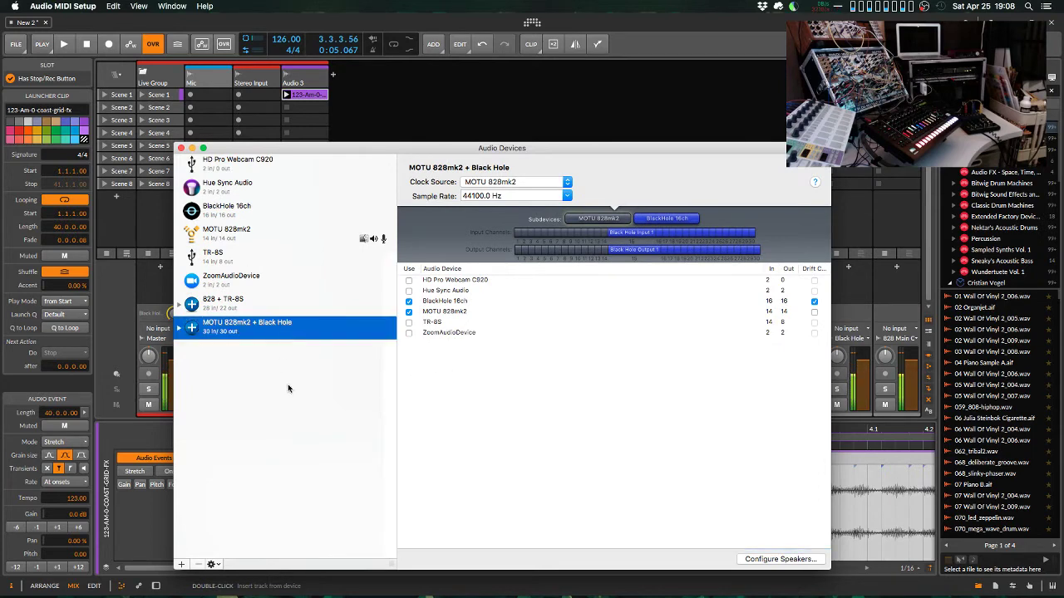
{"action": "double_click", "coordinate": [218, 324]}
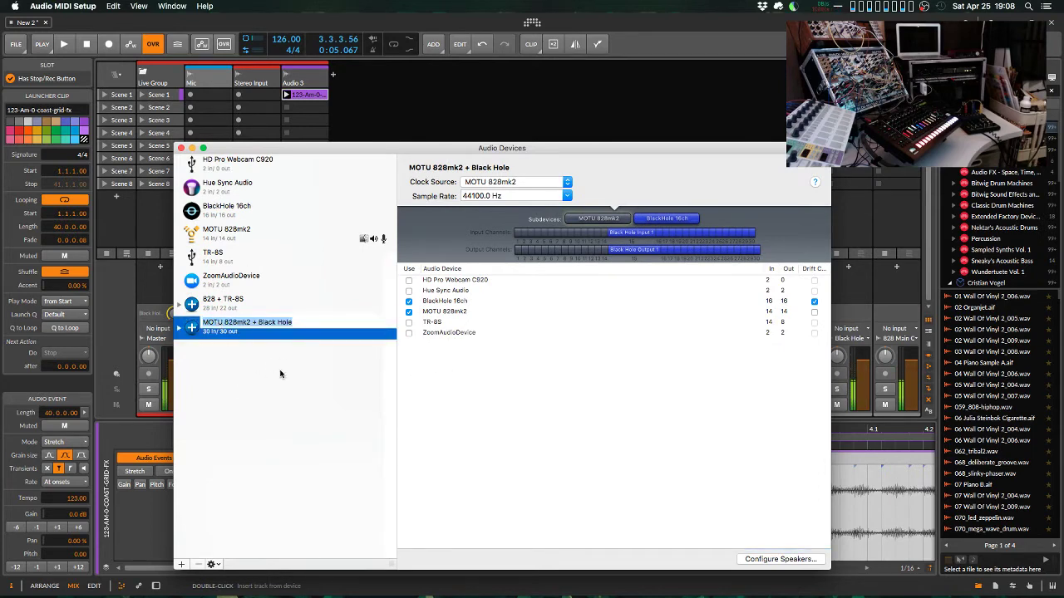
{"action": "key", "text": "Return"}
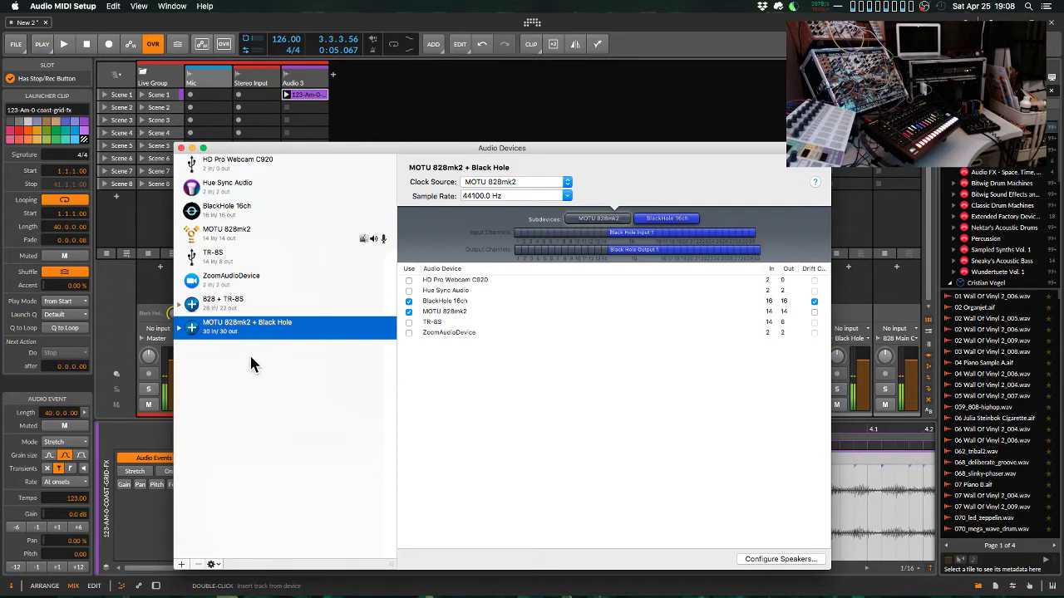
{"action": "left_click", "coordinate": [181, 149]}
{"action": "key", "text": "super+comma"}
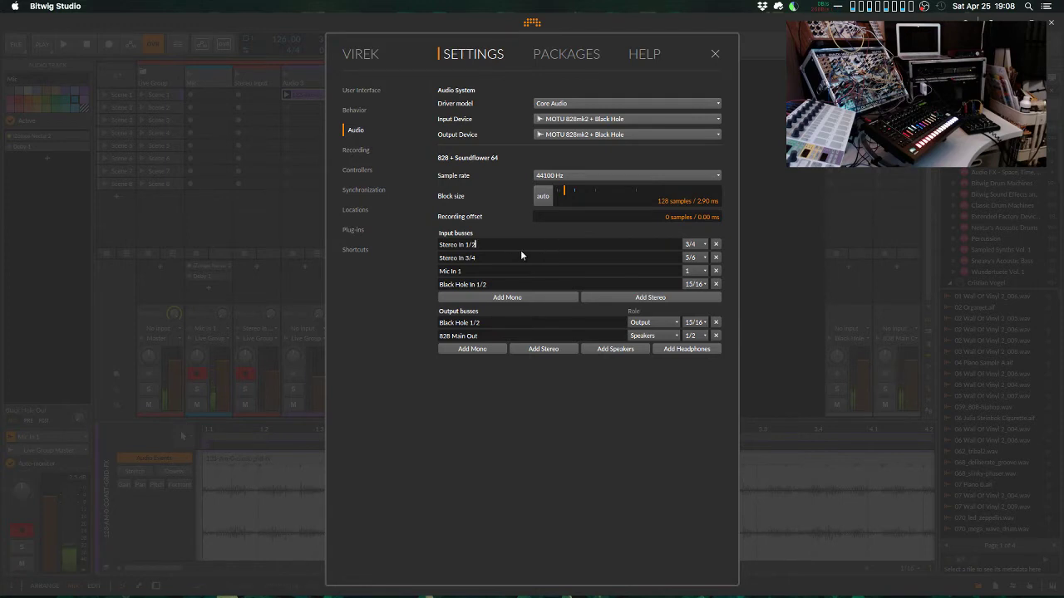
{"action": "left_click", "coordinate": [498, 255]}
{"action": "left_click", "coordinate": [519, 243]}
{"action": "left_click", "coordinate": [515, 257]}
{"action": "left_click_drag", "start_coordinate": [522, 286], "coordinate": [500, 285]}
{"action": "left_click", "coordinate": [531, 285]}
{"action": "left_click", "coordinate": [506, 336]}
{"action": "left_click", "coordinate": [507, 322]}
{"action": "key", "text": "super+Tab"}
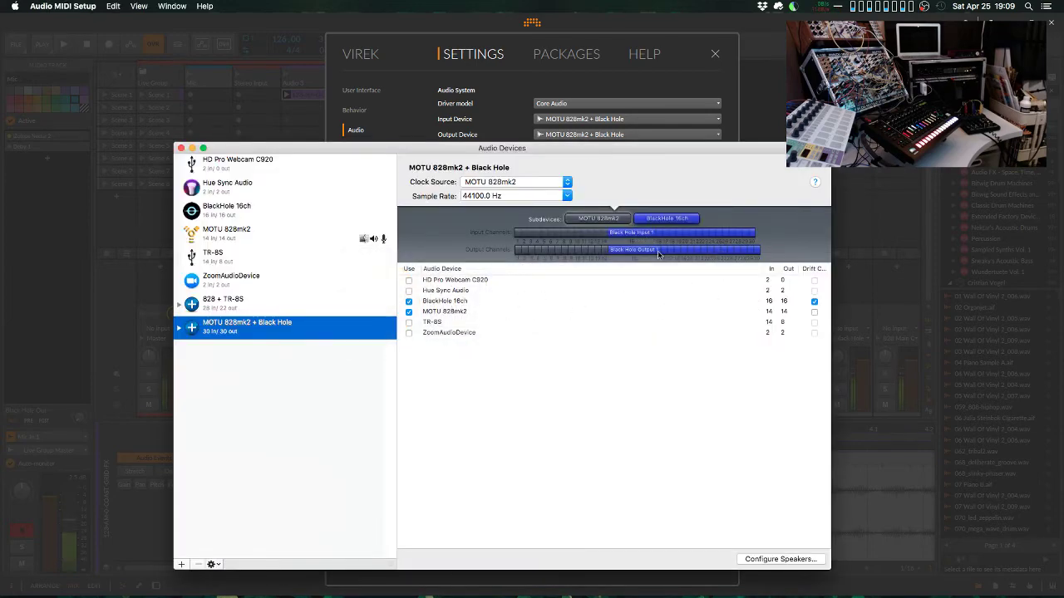
{"action": "left_click", "coordinate": [498, 117]}
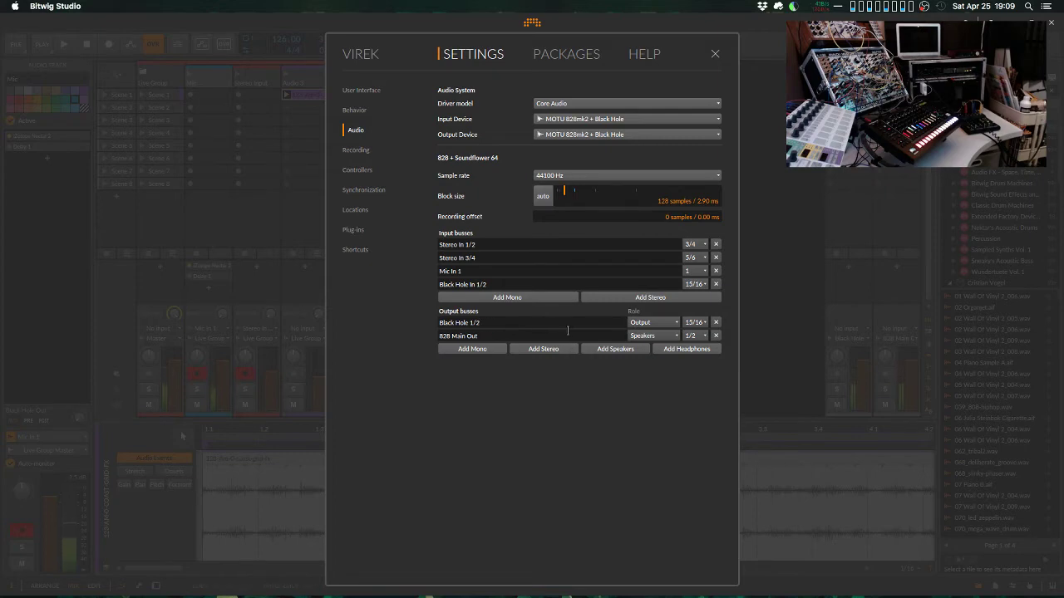
- Close Bitwig's settings, select the Live Group, and fold then unfold its member tracks
{"action": "left_click", "coordinate": [773, 314]}
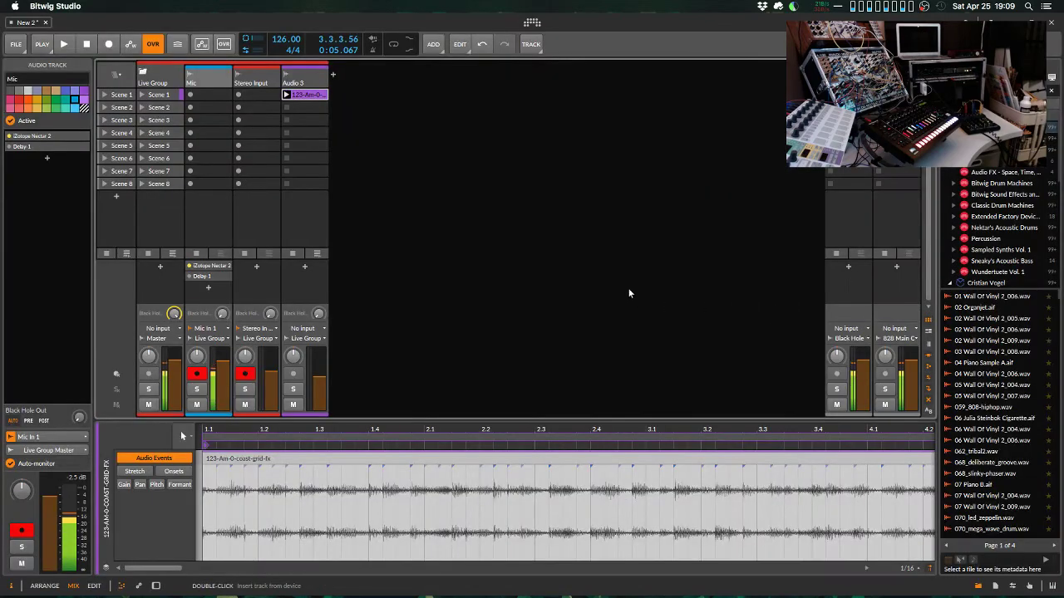
{"action": "left_click", "coordinate": [162, 75]}
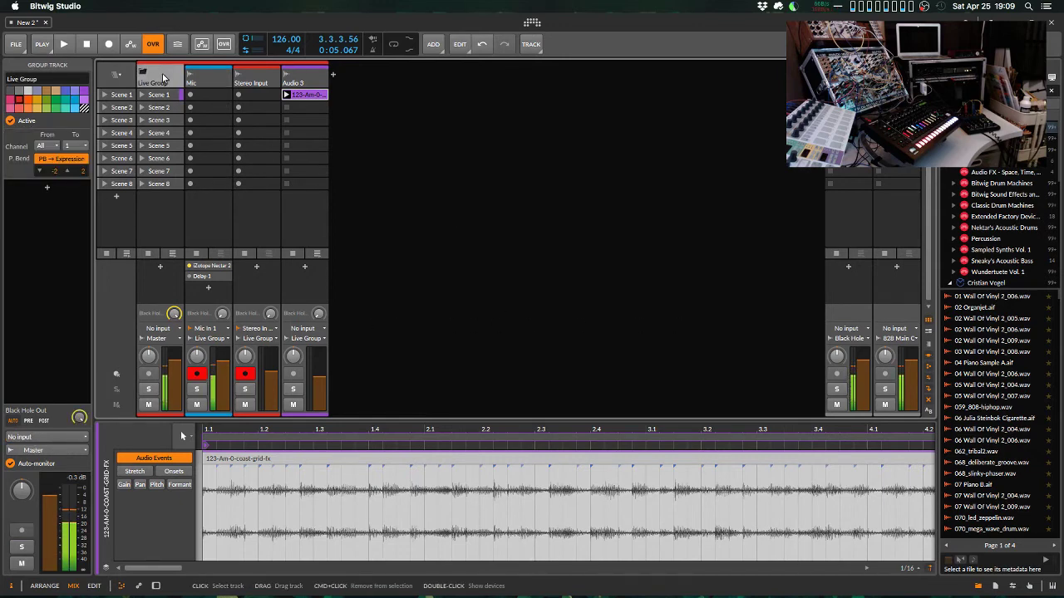
{"action": "left_click", "coordinate": [143, 73]}
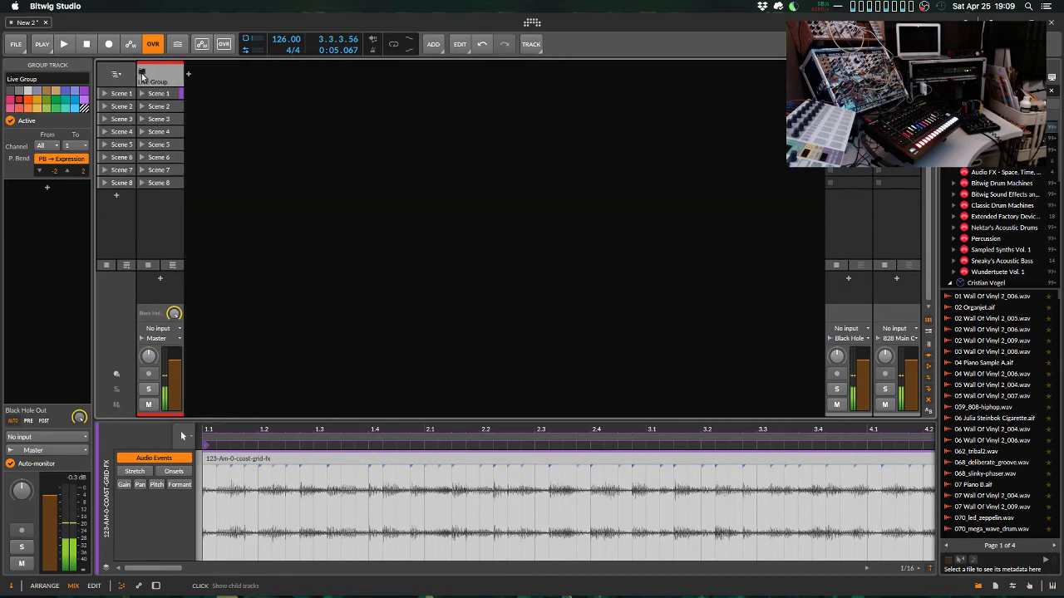
{"action": "left_click", "coordinate": [142, 74]}
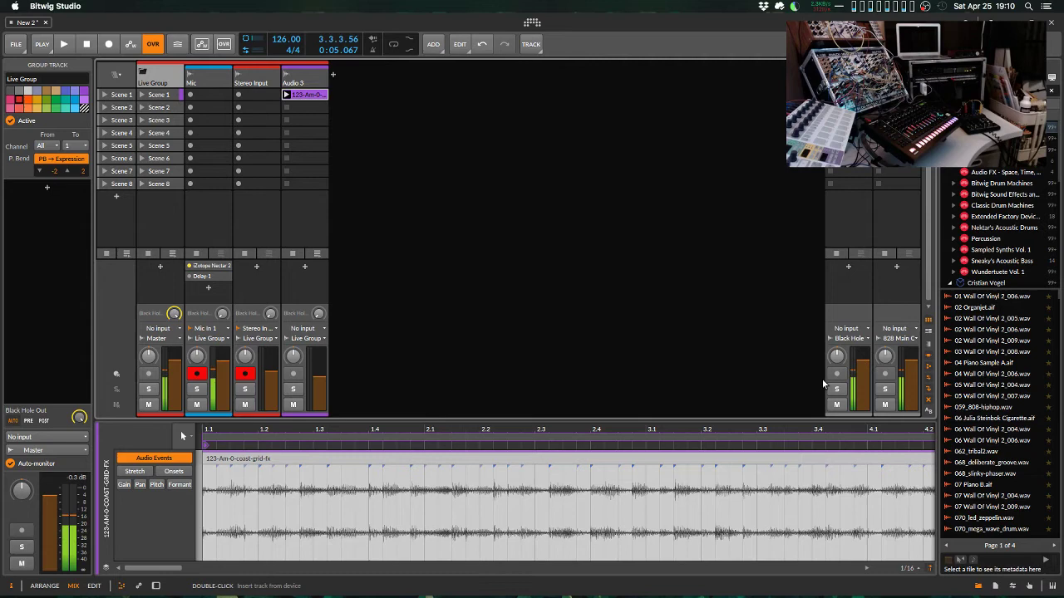
- Check the last track's output routing without changing it, then select the Black Hole Out effect track
{"action": "left_click", "coordinate": [906, 339]}
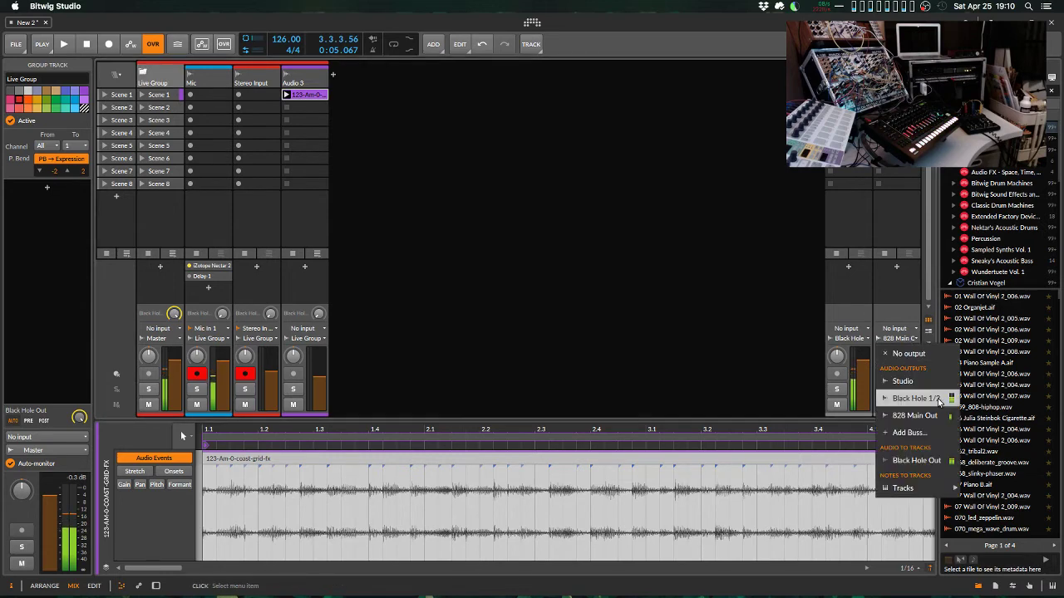
{"action": "left_click", "coordinate": [721, 343]}
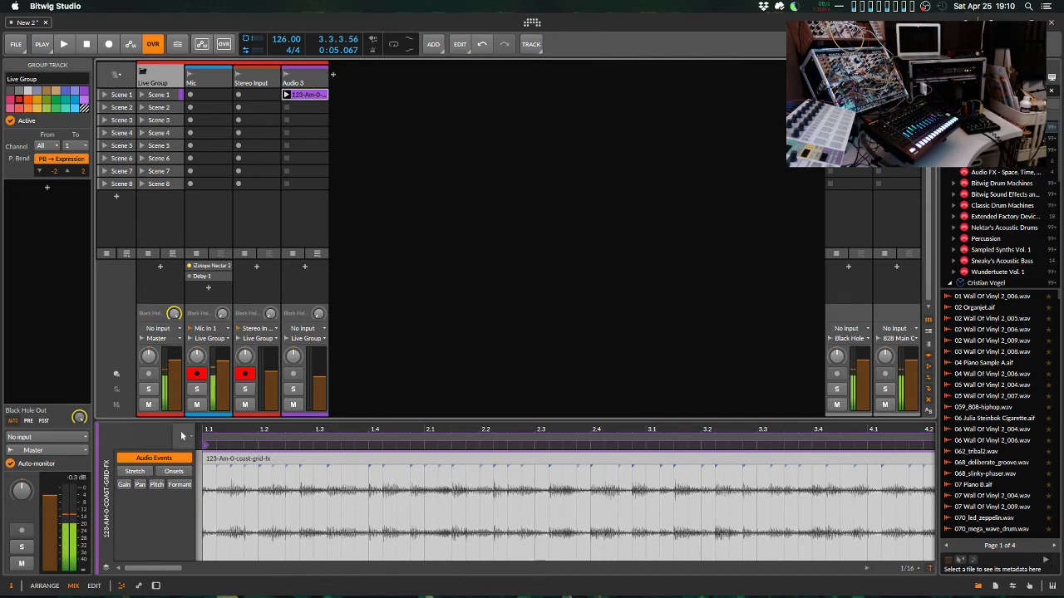
{"action": "left_click", "coordinate": [848, 282]}
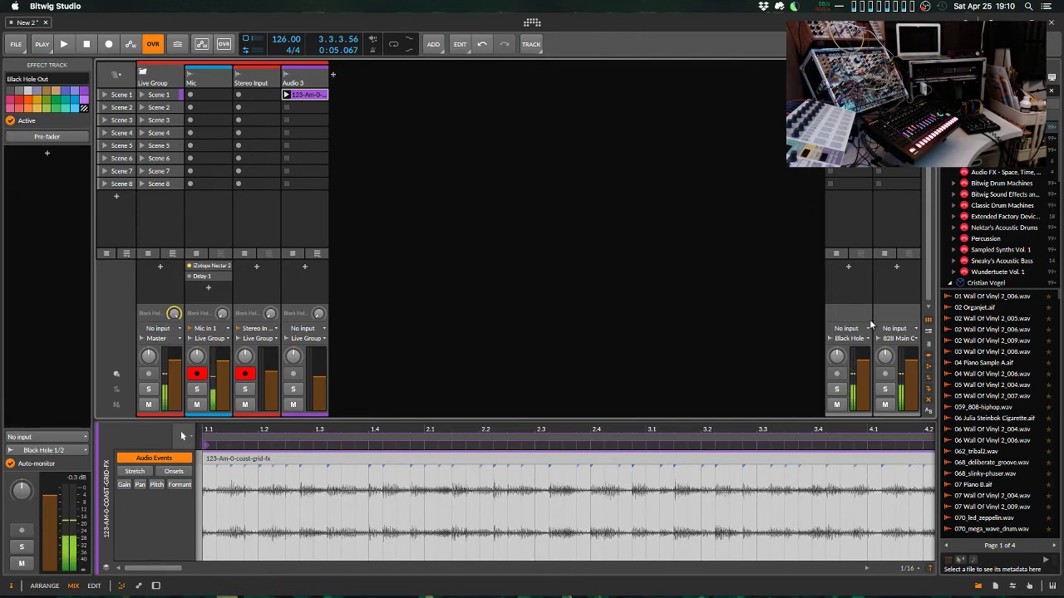
- Show Black Hole Out's empty device chain, confirm its output as Black Hole 1/2, and switch to OBS
{"action": "key", "text": "d"}
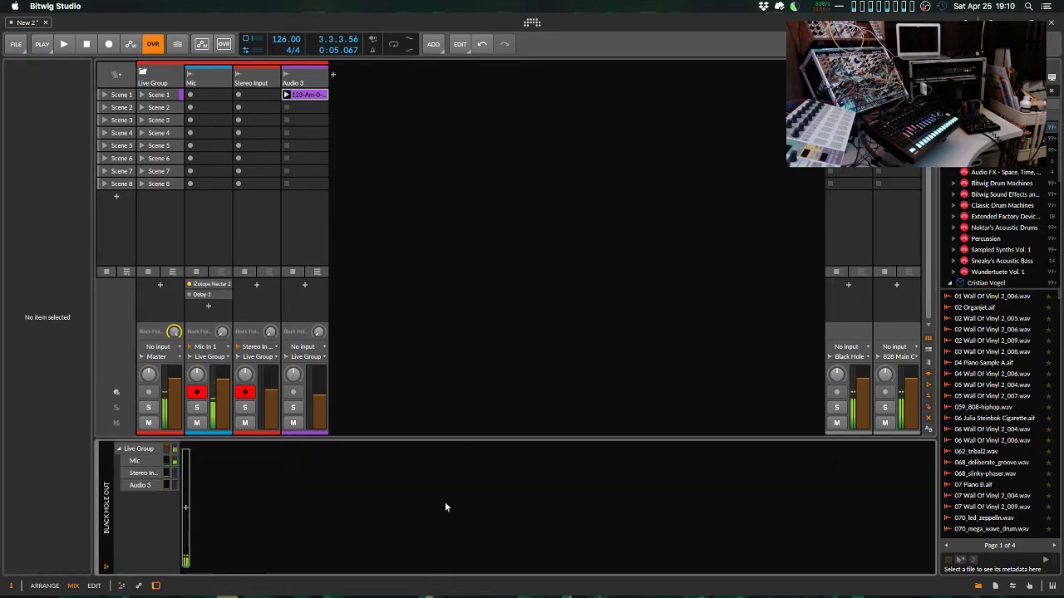
{"action": "left_click", "coordinate": [862, 357]}
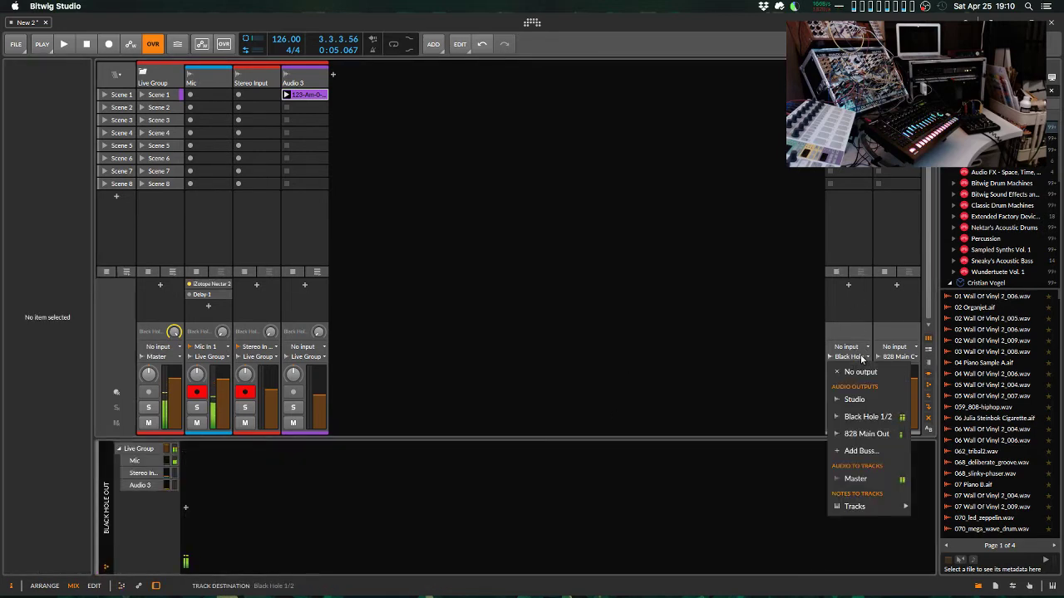
{"action": "left_click", "coordinate": [870, 416]}
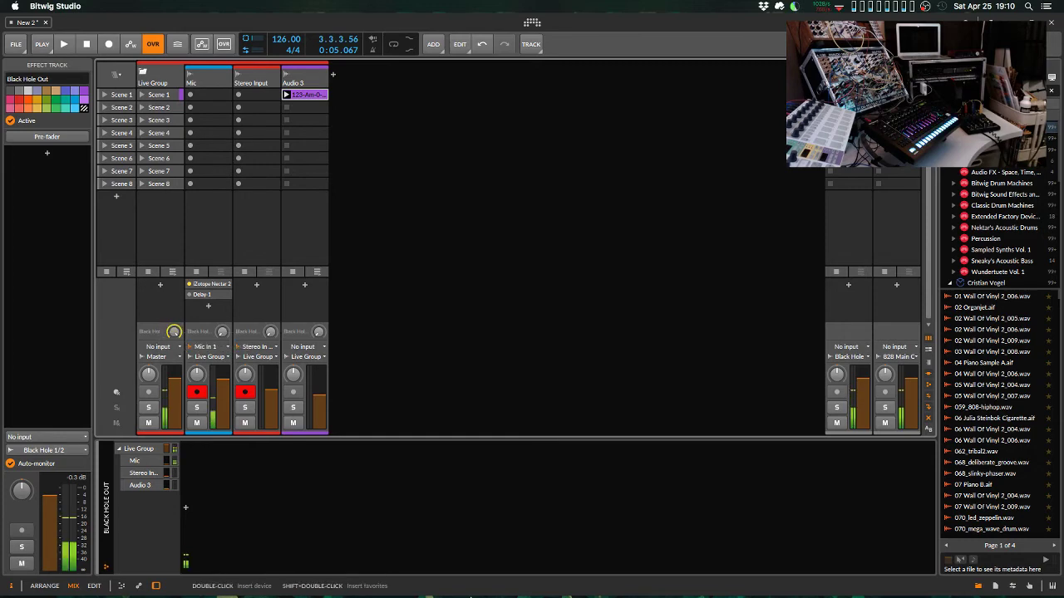
{"action": "left_click", "coordinate": [656, 573]}
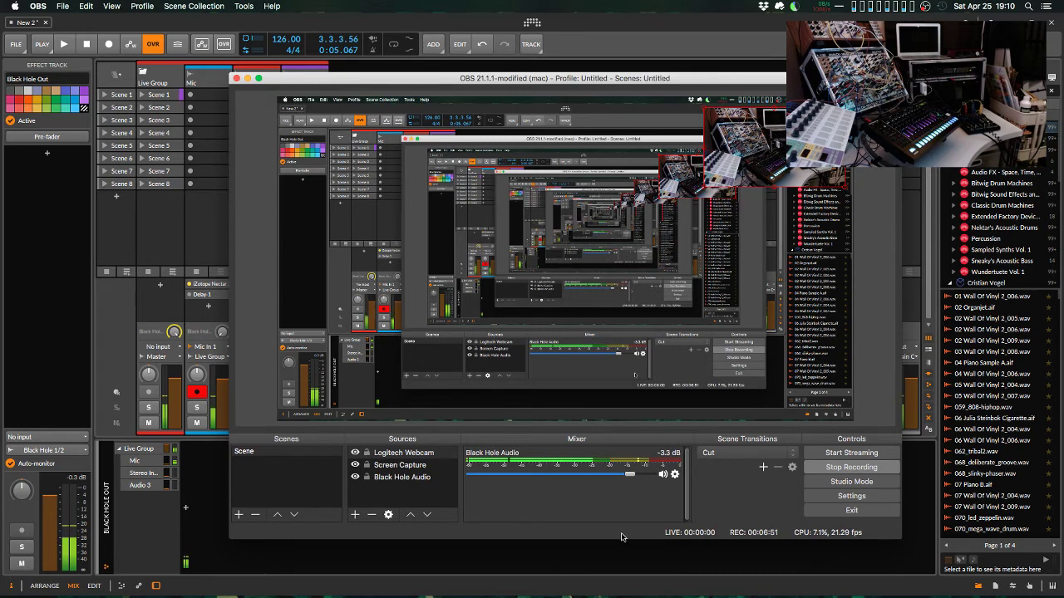
- Minimise OBS and lower the Live Group's Black Hole Out send knob to 0.0 dB
{"action": "left_click", "coordinate": [247, 78]}
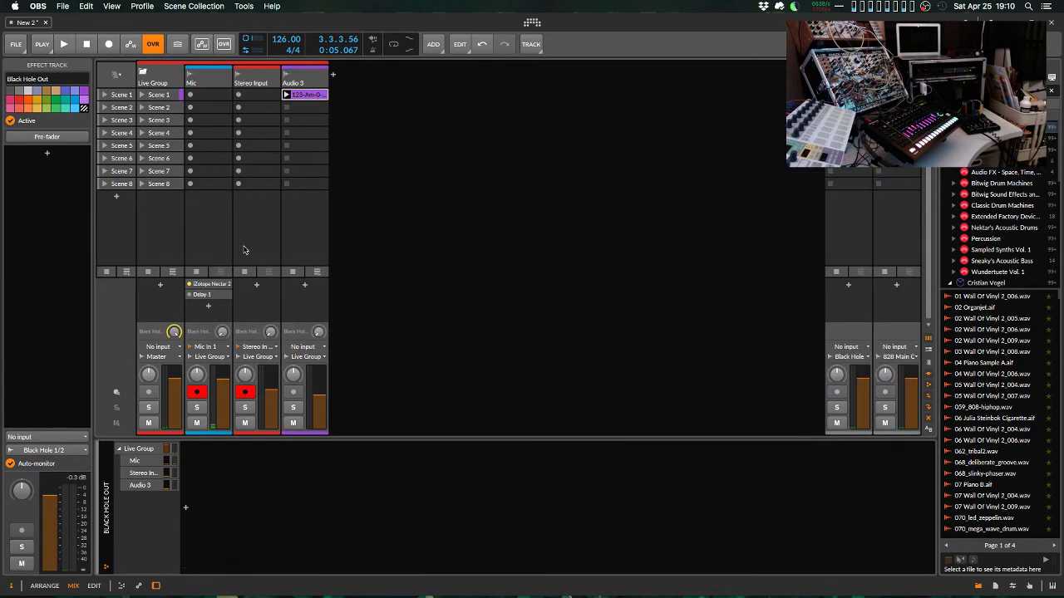
{"action": "left_click", "coordinate": [173, 332]}
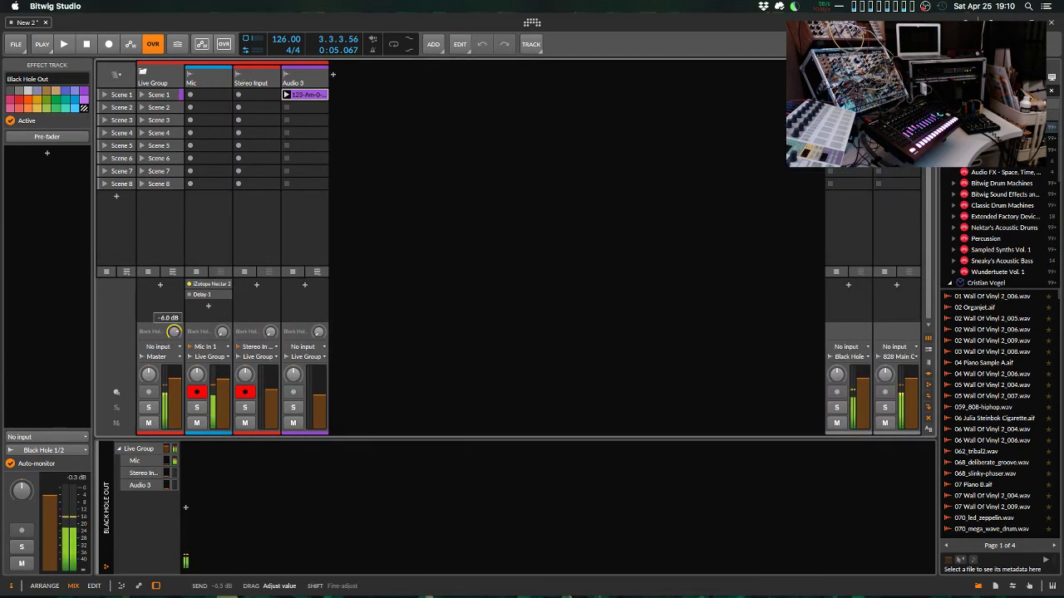
{"action": "mouse_move", "coordinate": [172, 332]}
{"action": "left_mouse_down"}
{"action": "mouse_move", "coordinate": [172, 358]}
{"action": "mouse_move", "coordinate": [173, 325]}
{"action": "mouse_move", "coordinate": [172, 341]}
{"action": "left_mouse_up"}
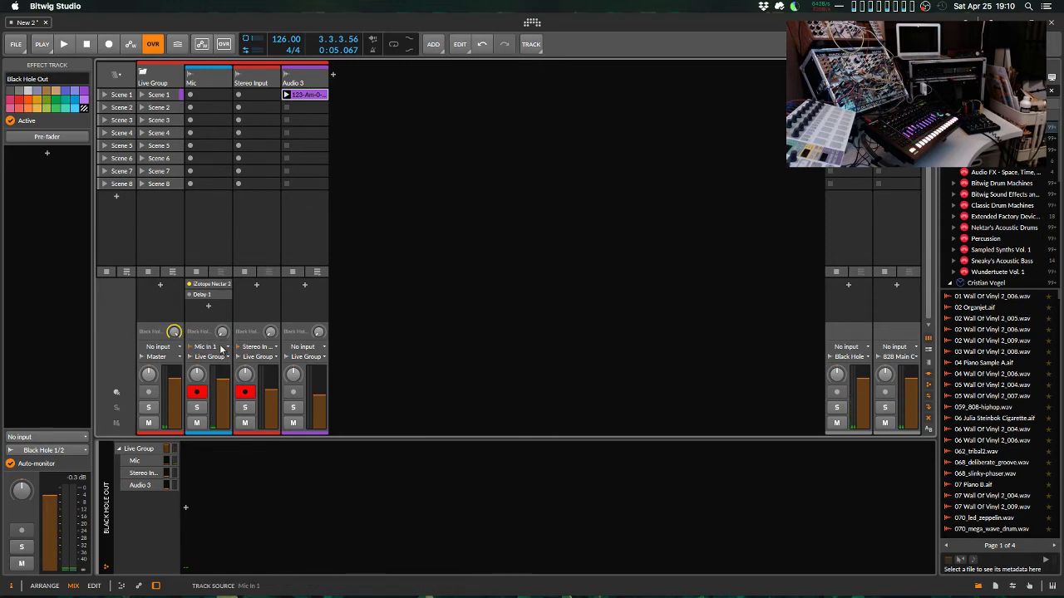
{"action": "mouse_move", "coordinate": [662, 574]}
{"action": "left_click", "coordinate": [707, 574]}
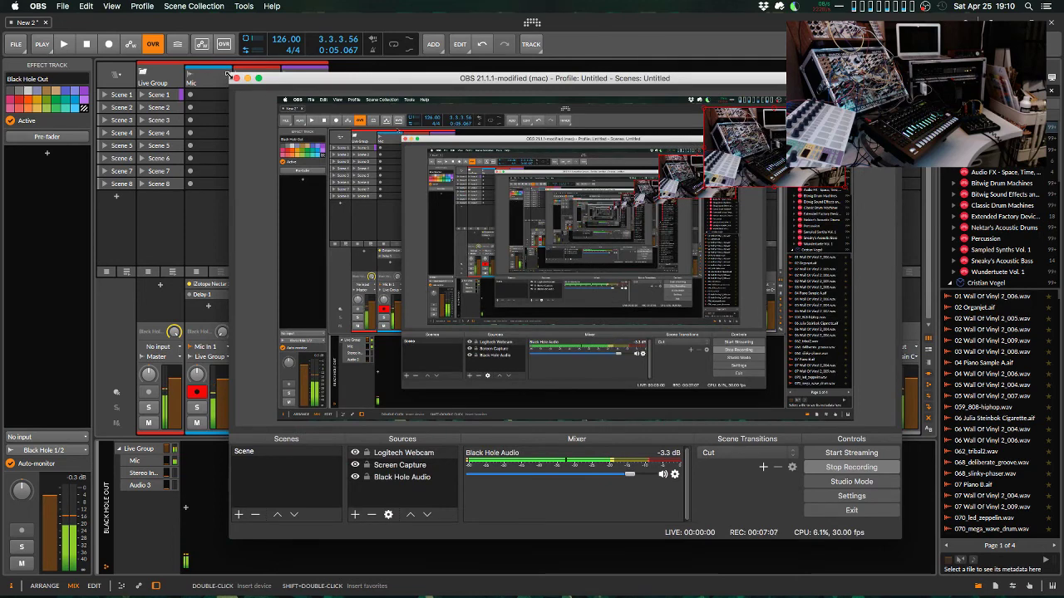
{"action": "left_click", "coordinate": [246, 78]}
{"action": "left_click", "coordinate": [570, 241]}
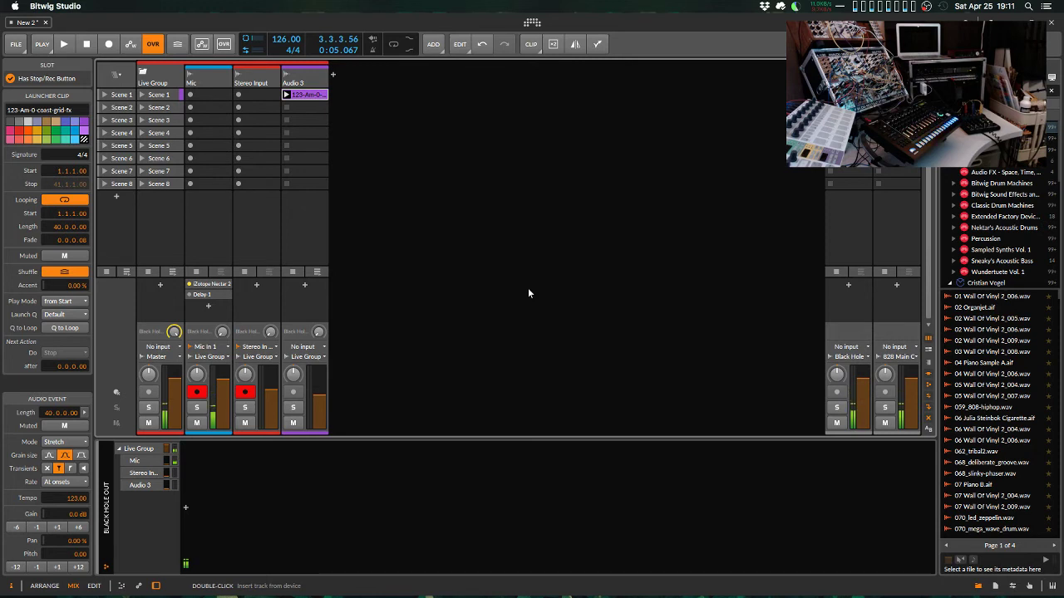
- Turn on the Mic track's Delay, tweak its feedback, and settle its time at 113 ms
{"action": "left_click", "coordinate": [207, 83]}
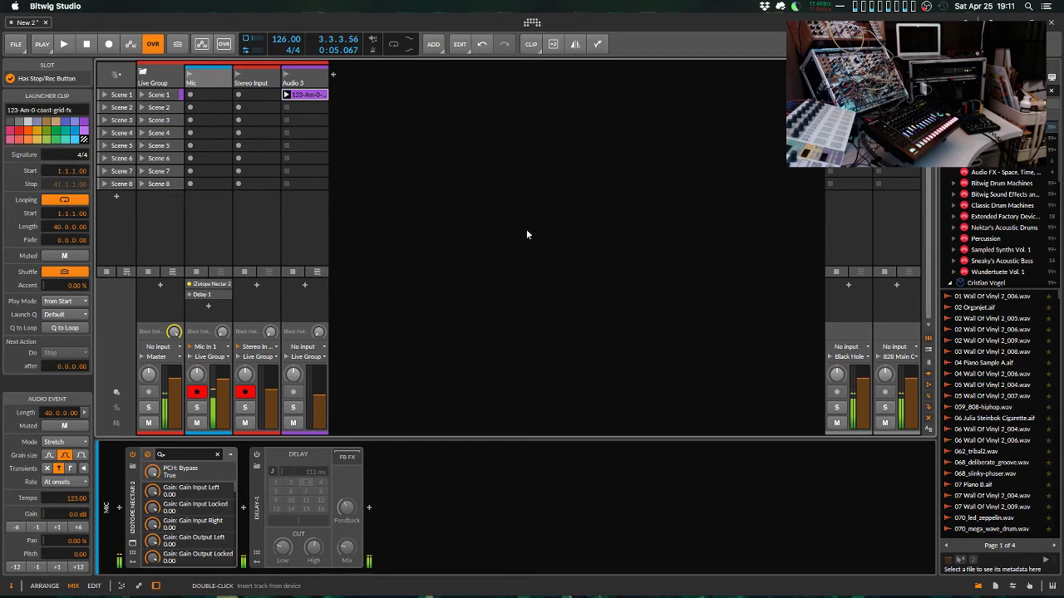
{"action": "left_click", "coordinate": [256, 455]}
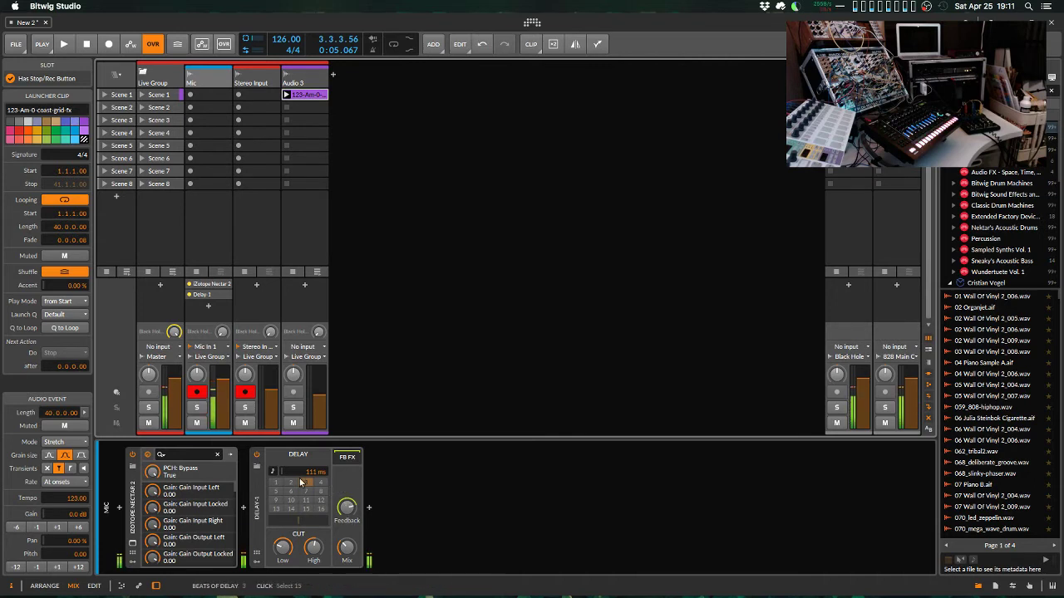
{"action": "left_click_drag", "start_coordinate": [310, 471], "coordinate": [341, 521]}
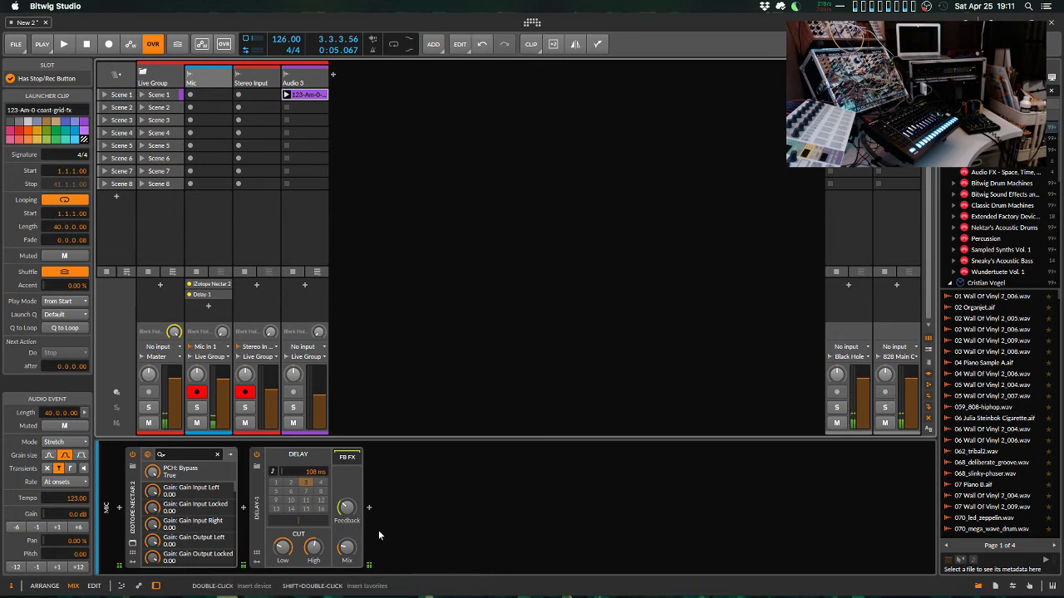
{"action": "left_click_drag", "start_coordinate": [346, 507], "coordinate": [346, 507]}
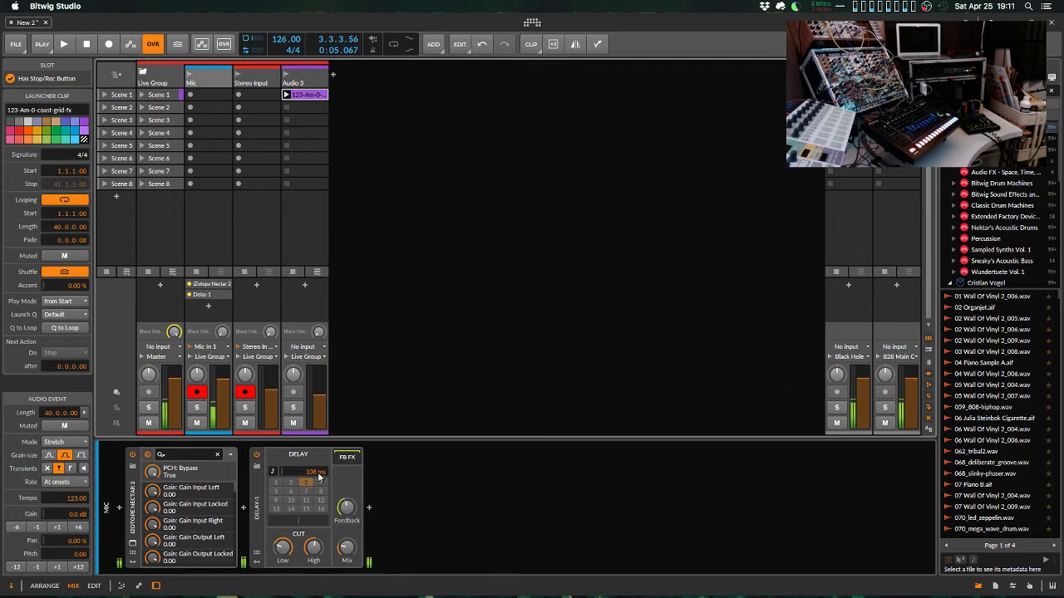
{"action": "mouse_move", "coordinate": [314, 471]}
{"action": "left_mouse_down"}
{"action": "mouse_move", "coordinate": [314, 486]}
{"action": "mouse_move", "coordinate": [314, 473]}
{"action": "left_mouse_up"}
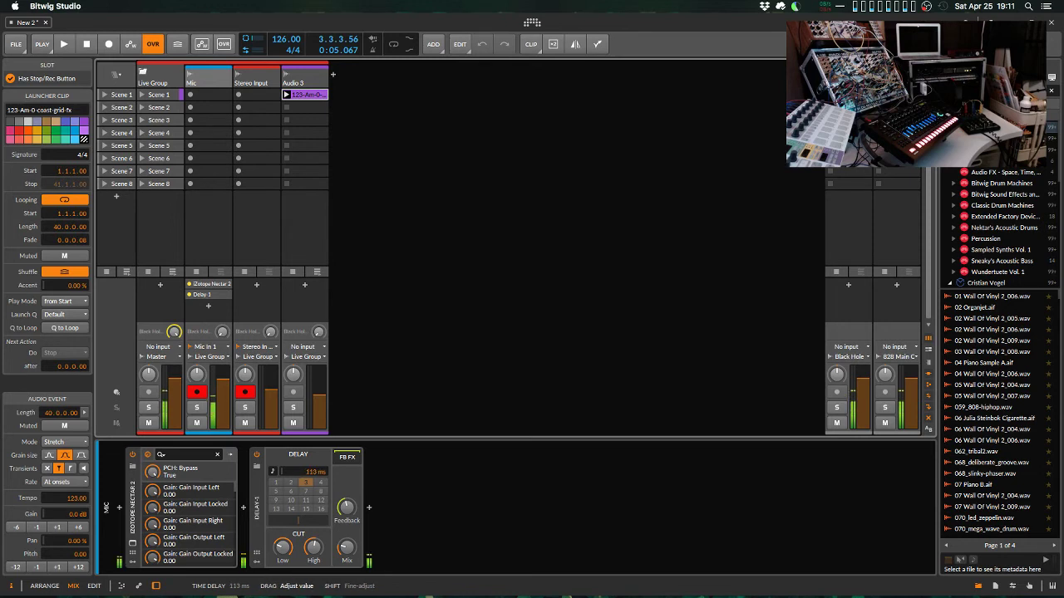
{"action": "left_click", "coordinate": [346, 508]}
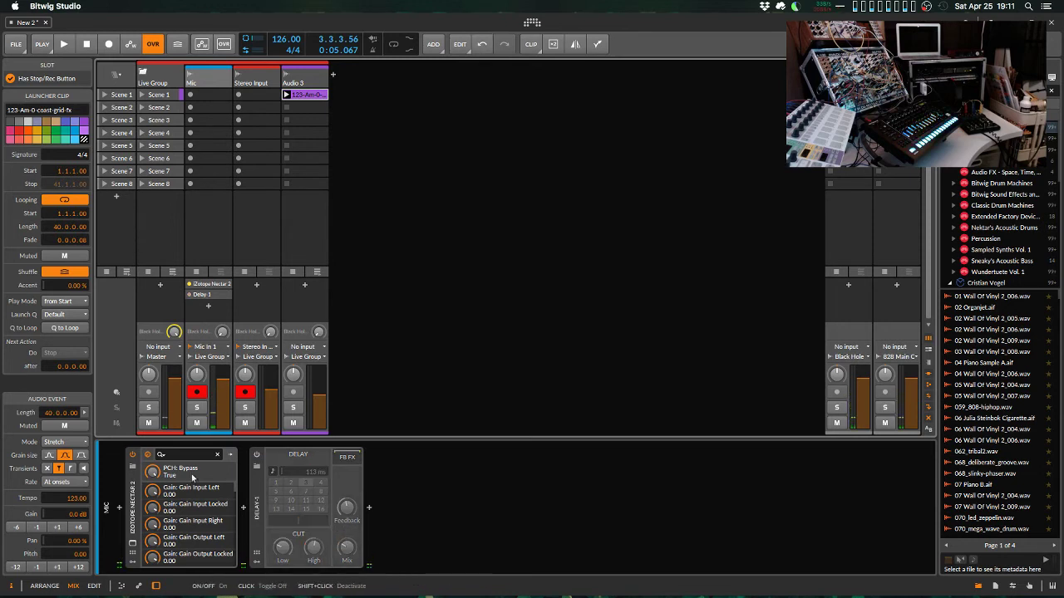
{"action": "left_click", "coordinate": [133, 499]}
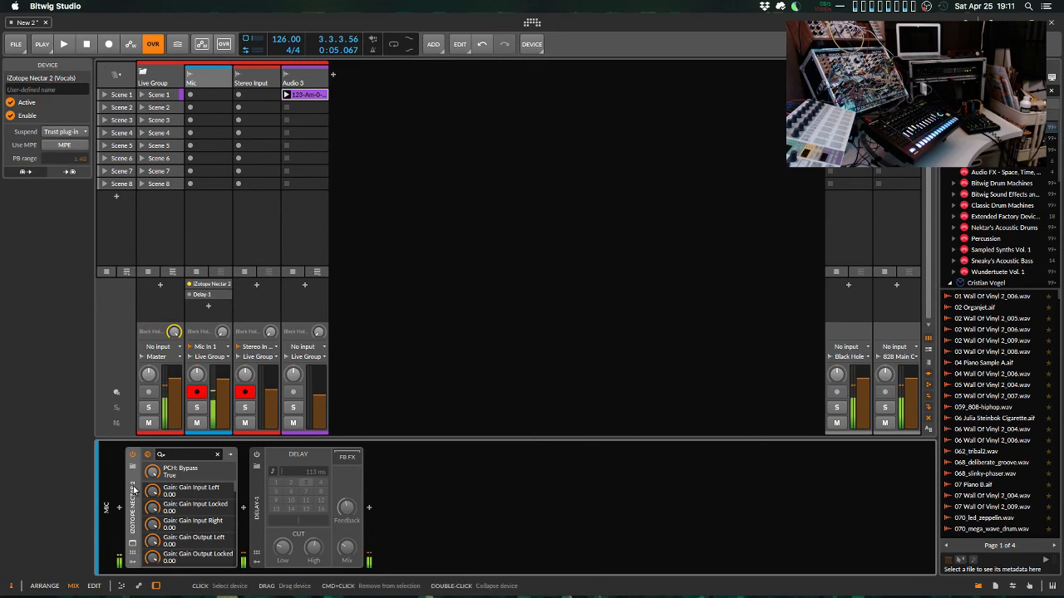
{"action": "left_click", "coordinate": [132, 543]}
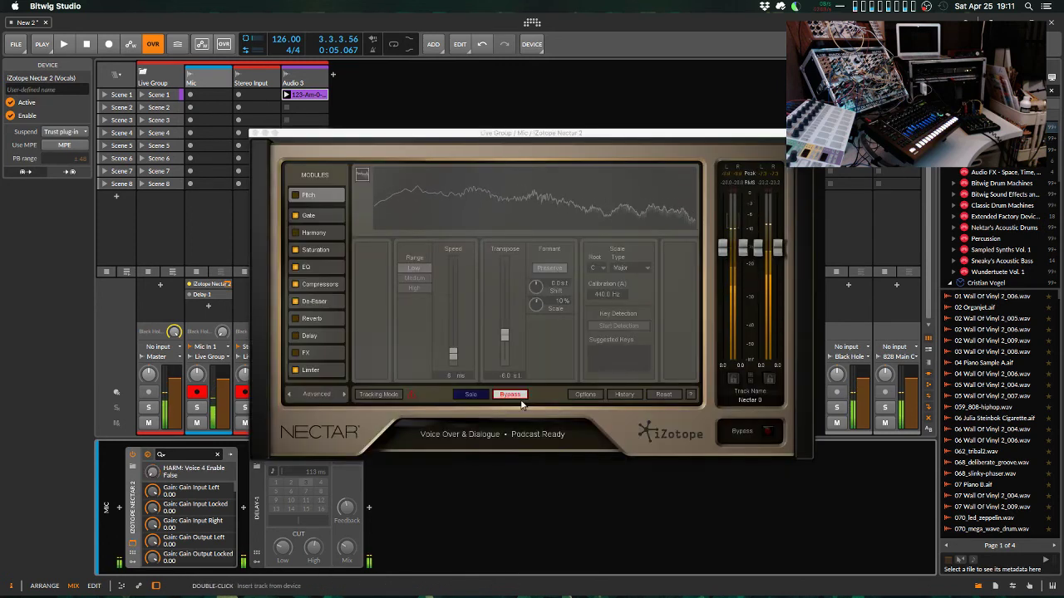
{"action": "left_click", "coordinate": [324, 445]}
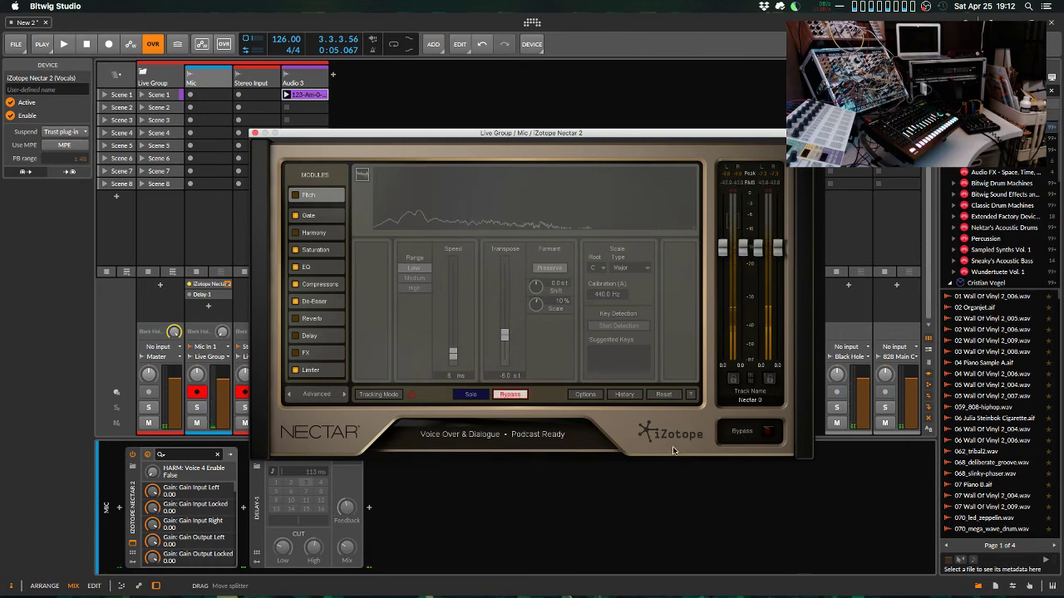
{"action": "left_click", "coordinate": [771, 433]}
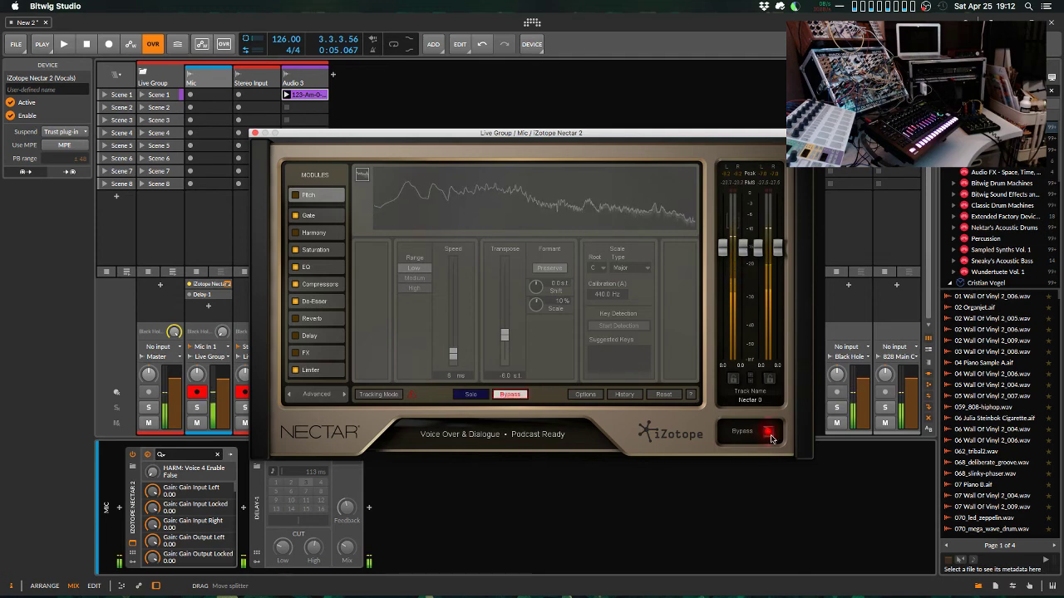
{"action": "left_click", "coordinate": [770, 433]}
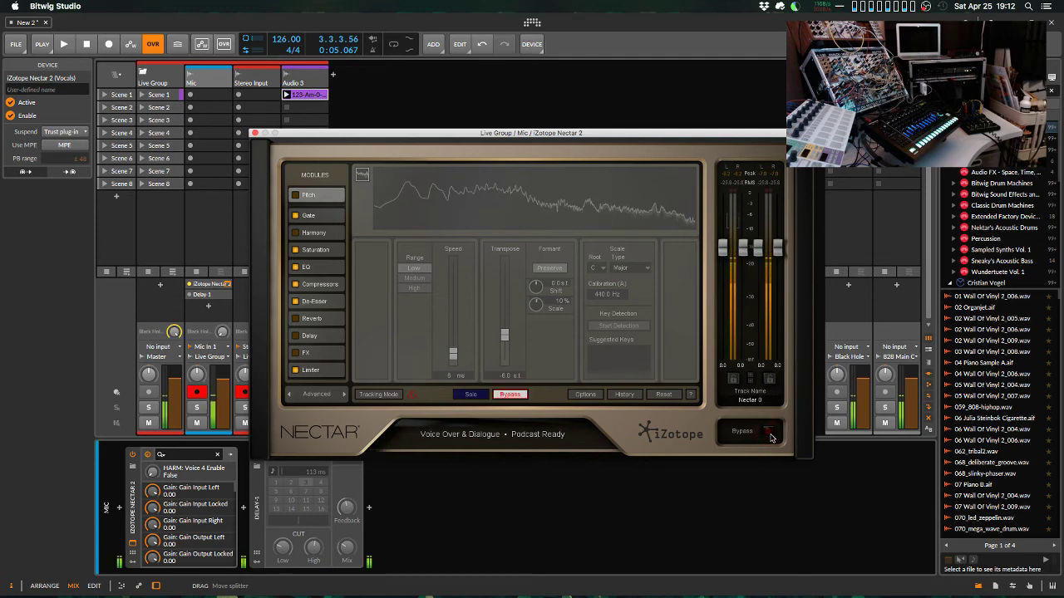
{"action": "left_click", "coordinate": [771, 435]}
{"action": "left_click", "coordinate": [771, 436]}
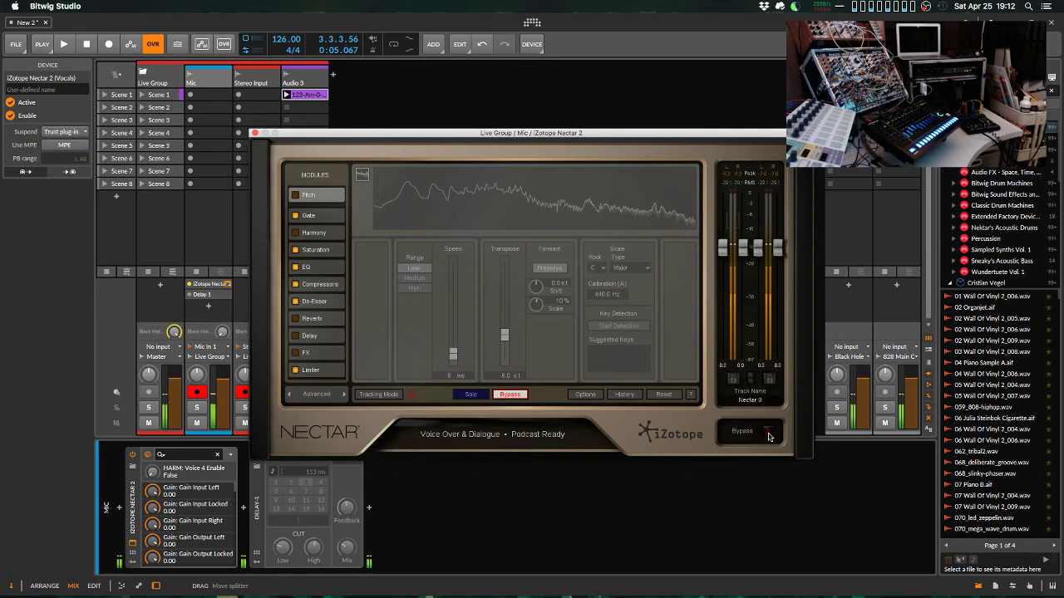
{"action": "left_click", "coordinate": [312, 215]}
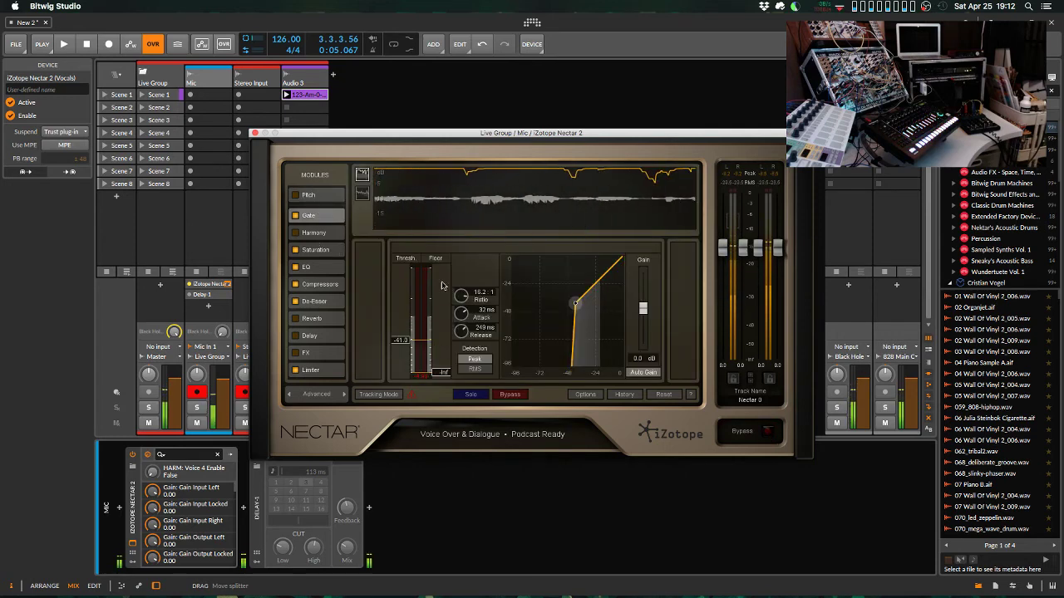
{"action": "left_click", "coordinate": [319, 251]}
{"action": "left_click", "coordinate": [320, 267]}
{"action": "left_click", "coordinate": [320, 285]}
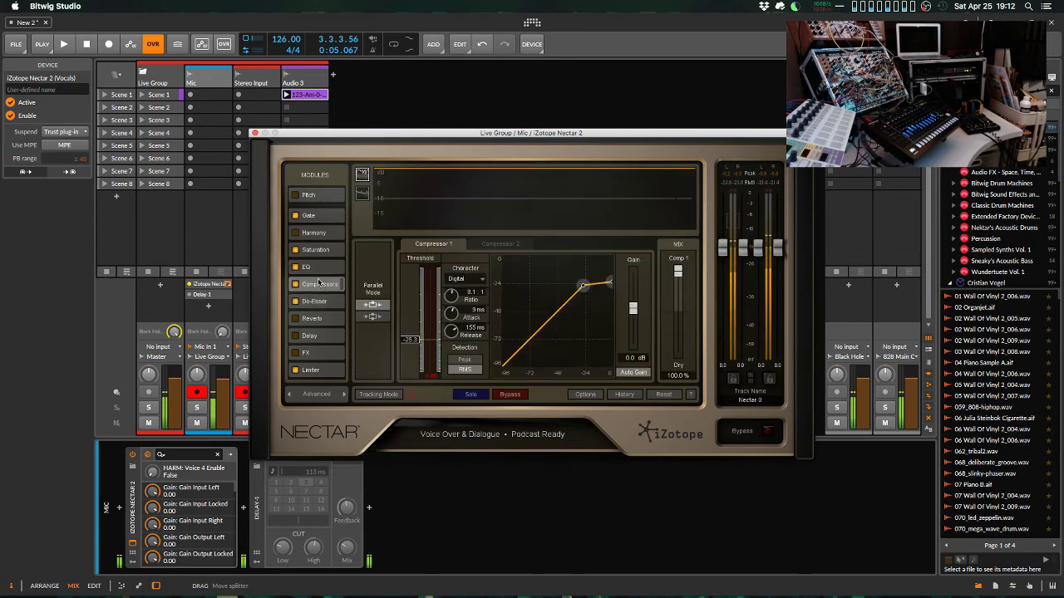
{"action": "left_click", "coordinate": [320, 266]}
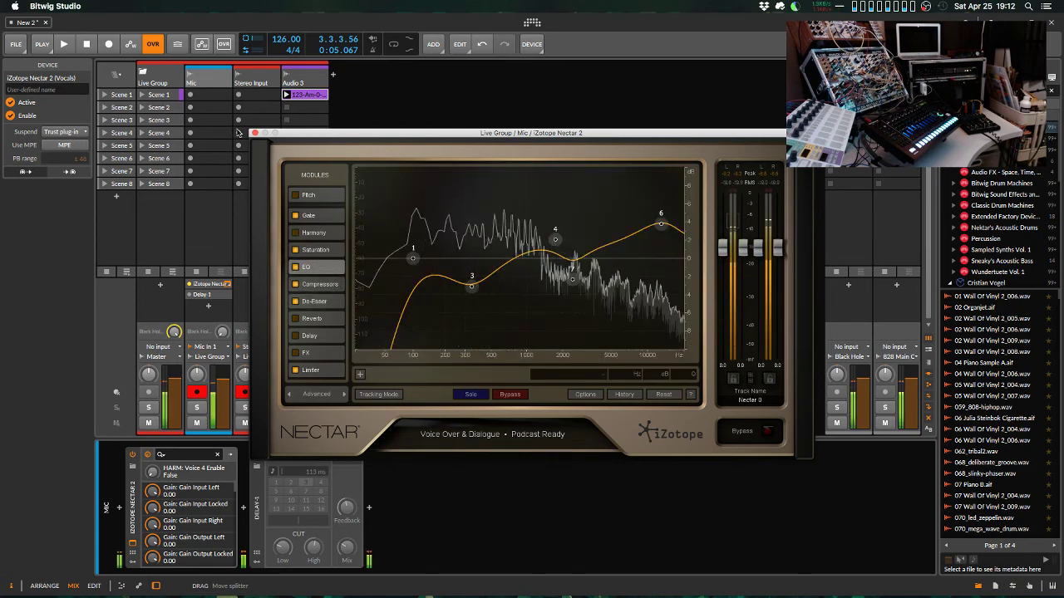
{"action": "left_click", "coordinate": [255, 134]}
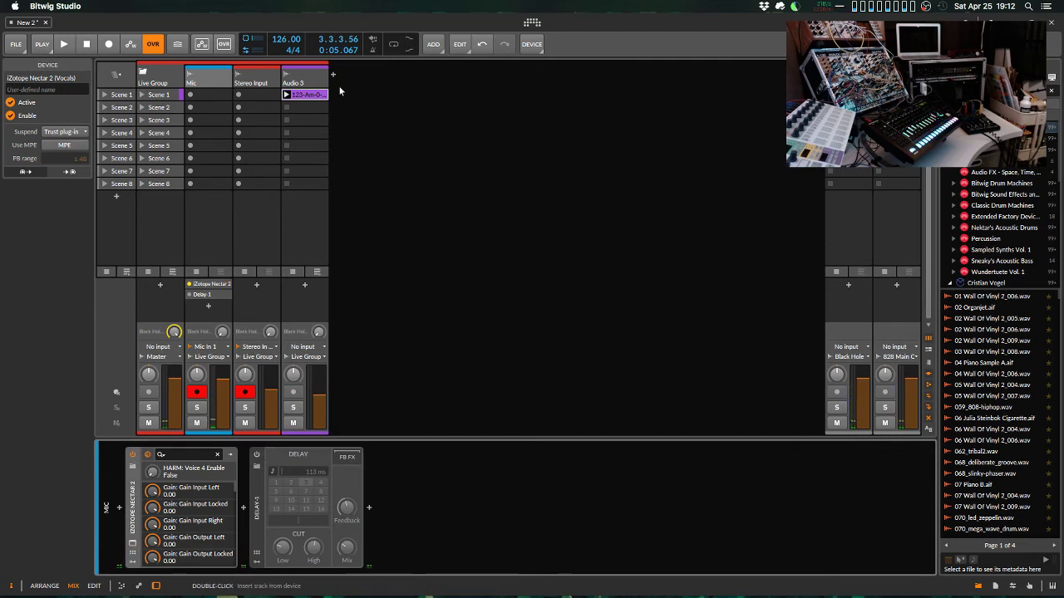
- Disarm and mute the Stereo Input track, then start playback
{"action": "left_click", "coordinate": [308, 94]}
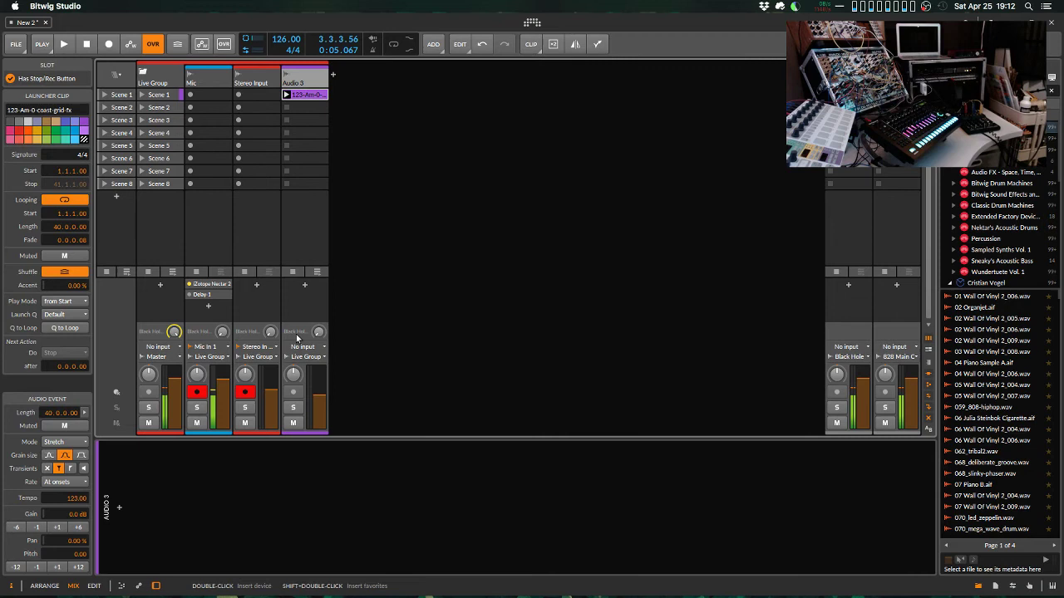
{"action": "left_click", "coordinate": [244, 392]}
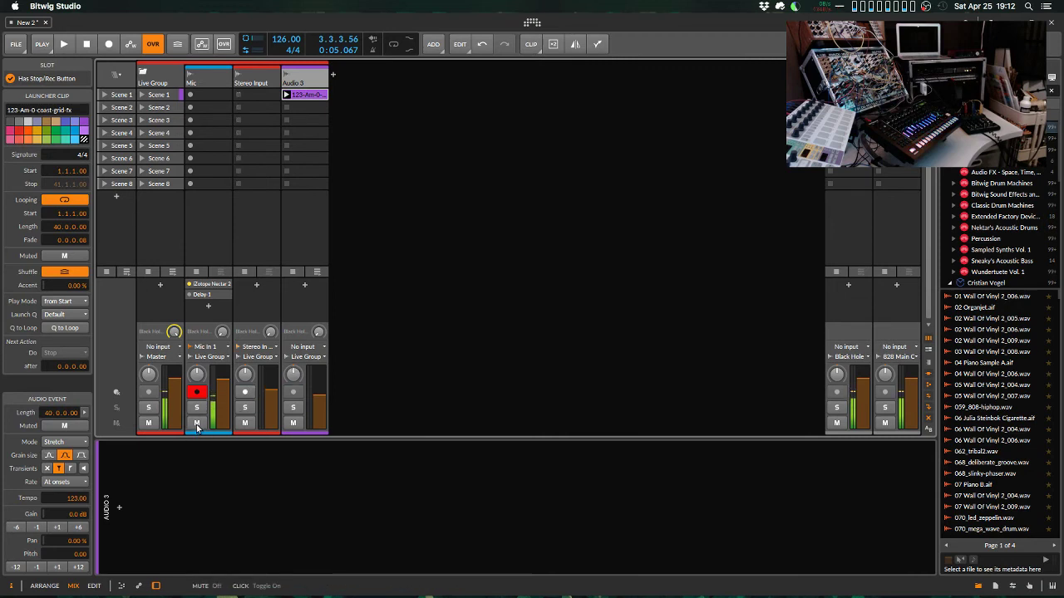
{"action": "left_click", "coordinate": [245, 423]}
{"action": "key", "text": "space"}
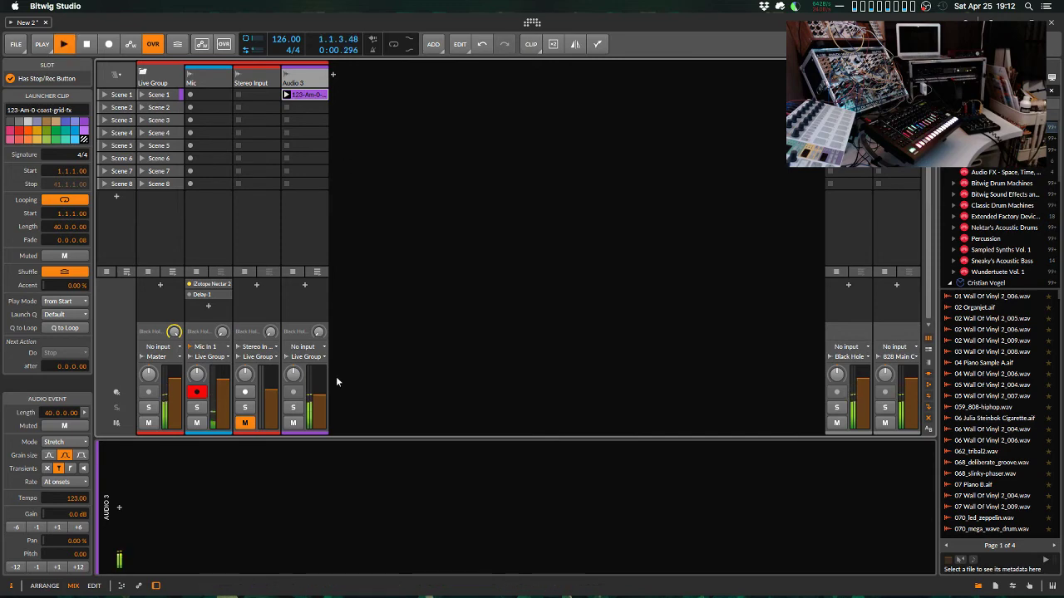
- Try Delay-1 on Audio 3, then remove it, leaving the chain empty
{"action": "left_click", "coordinate": [259, 504]}
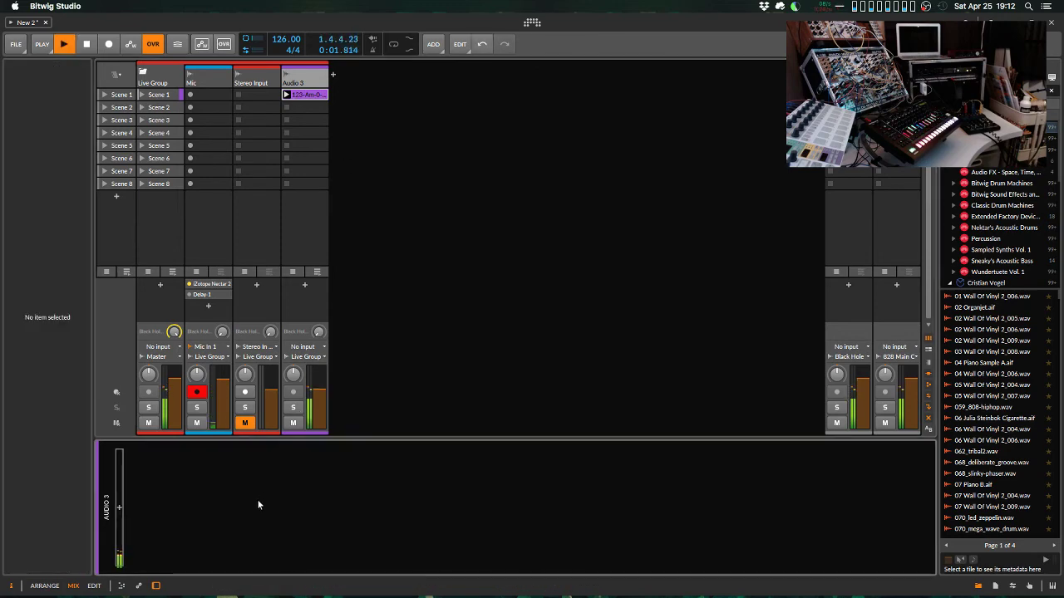
{"action": "double_click", "coordinate": [129, 506]}
{"action": "left_click", "coordinate": [653, 310]}
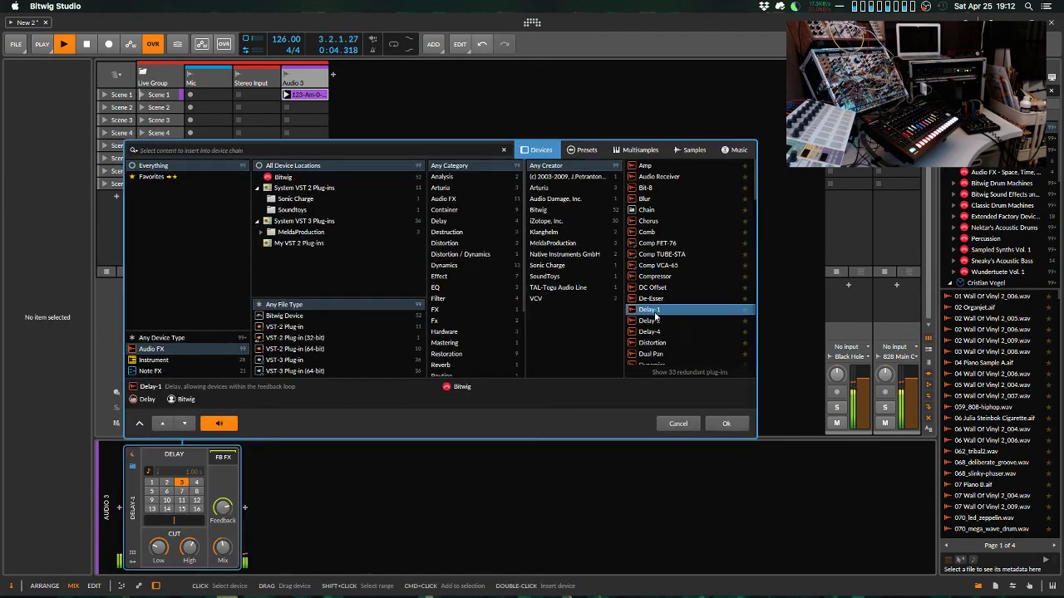
{"action": "double_click", "coordinate": [654, 312]}
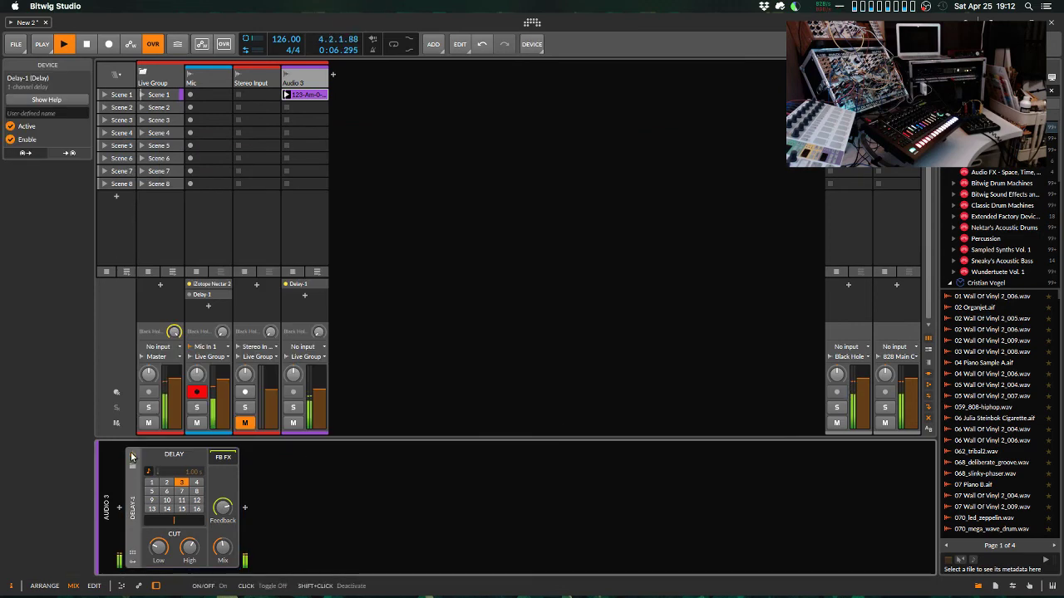
{"action": "key", "text": "Delete"}
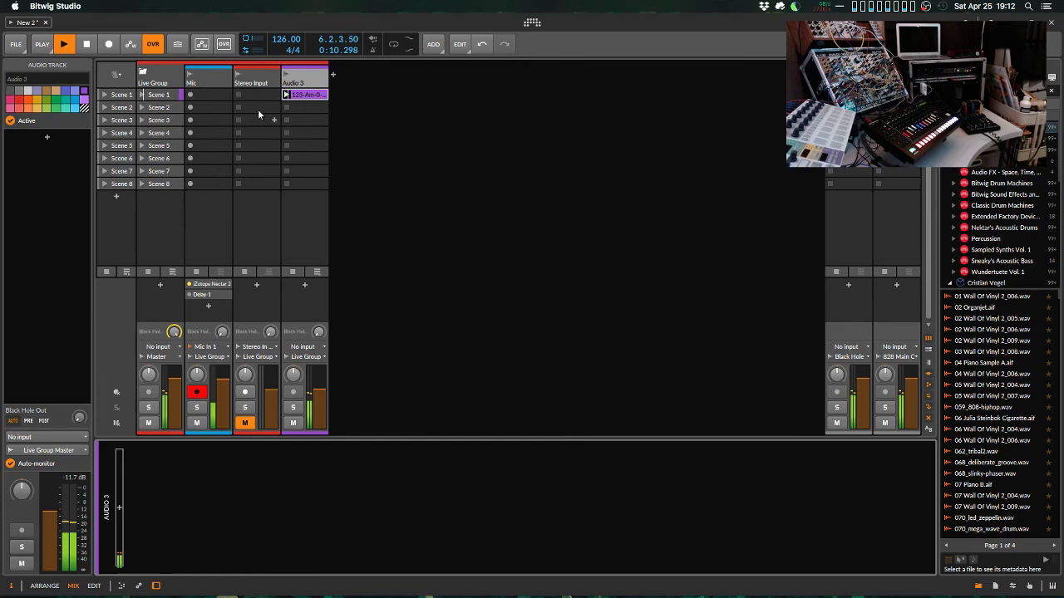
- Stop playback, drag 101-BRK-01.wav into the launcher as a new track, and launch the clip
{"action": "left_click", "coordinate": [420, 401]}
{"action": "key", "text": "space"}
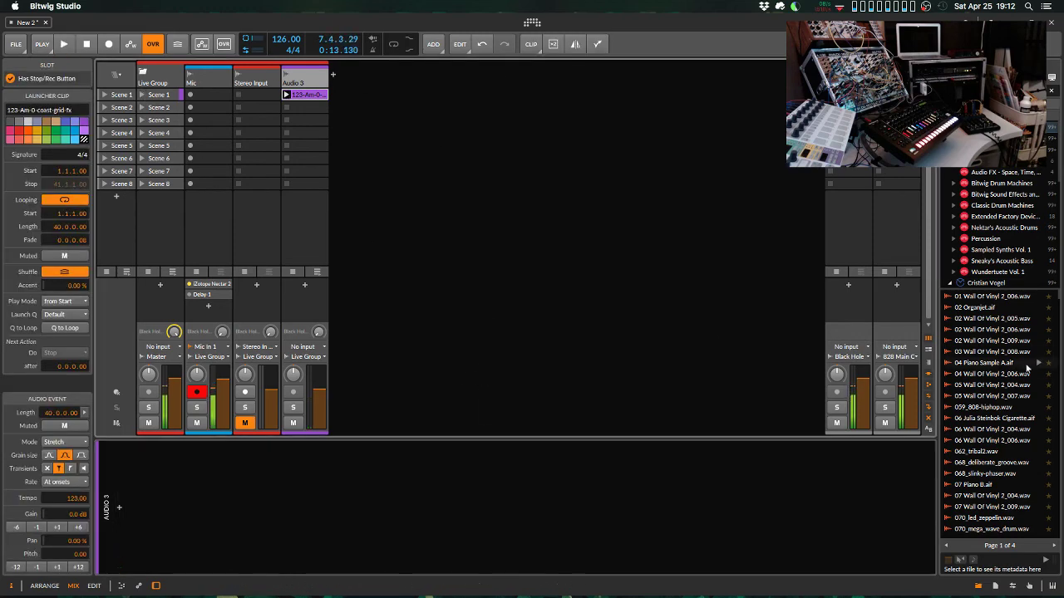
{"action": "scroll", "coordinate": [1014, 372], "scroll_direction": "down", "scroll_amount": 20}
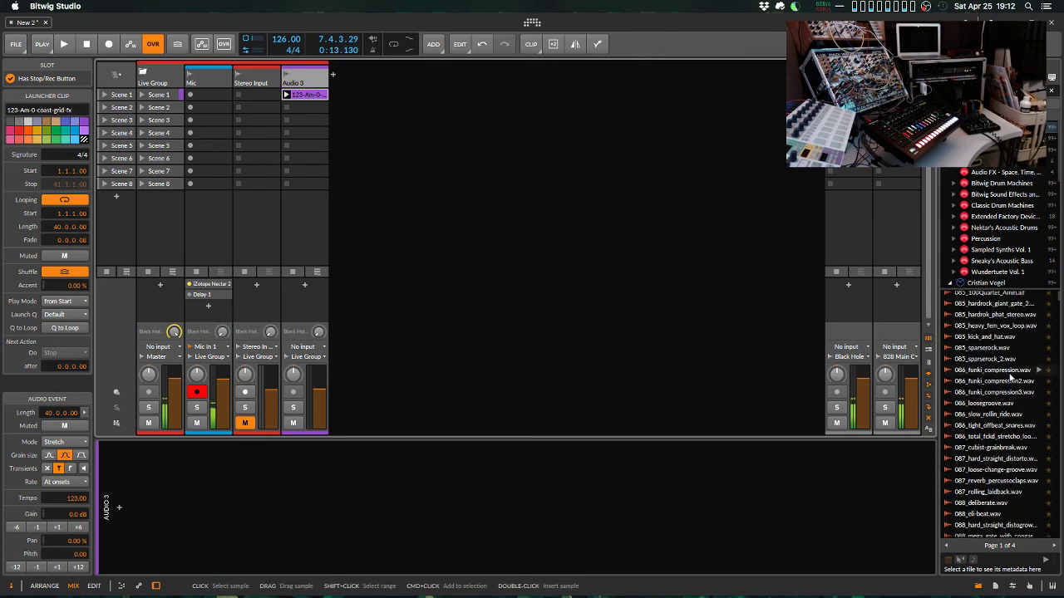
{"action": "scroll", "coordinate": [1010, 378], "scroll_direction": "down", "scroll_amount": 15}
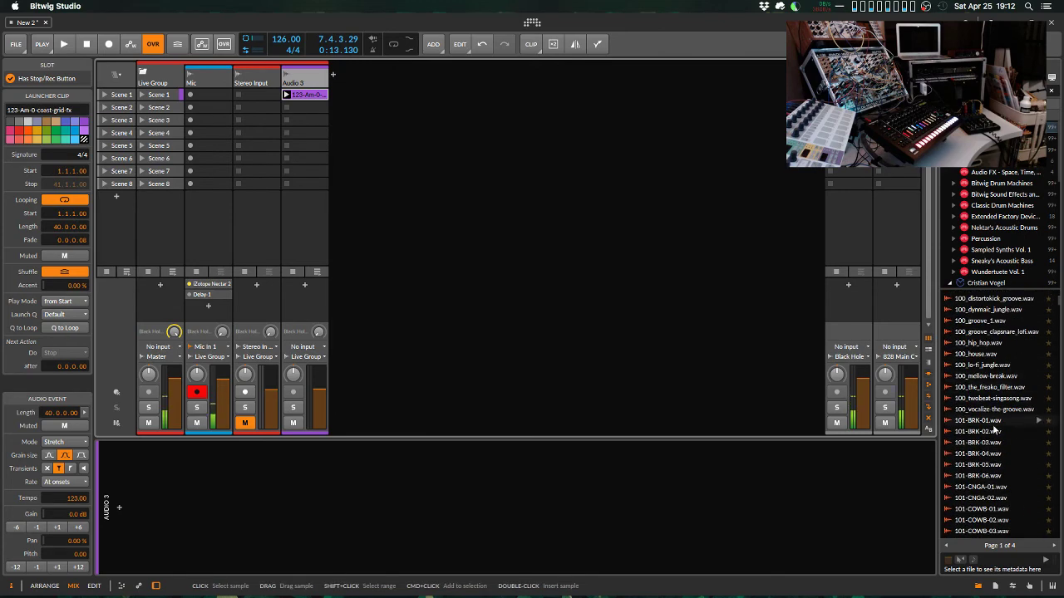
{"action": "left_click_drag", "start_coordinate": [994, 423], "coordinate": [374, 95]}
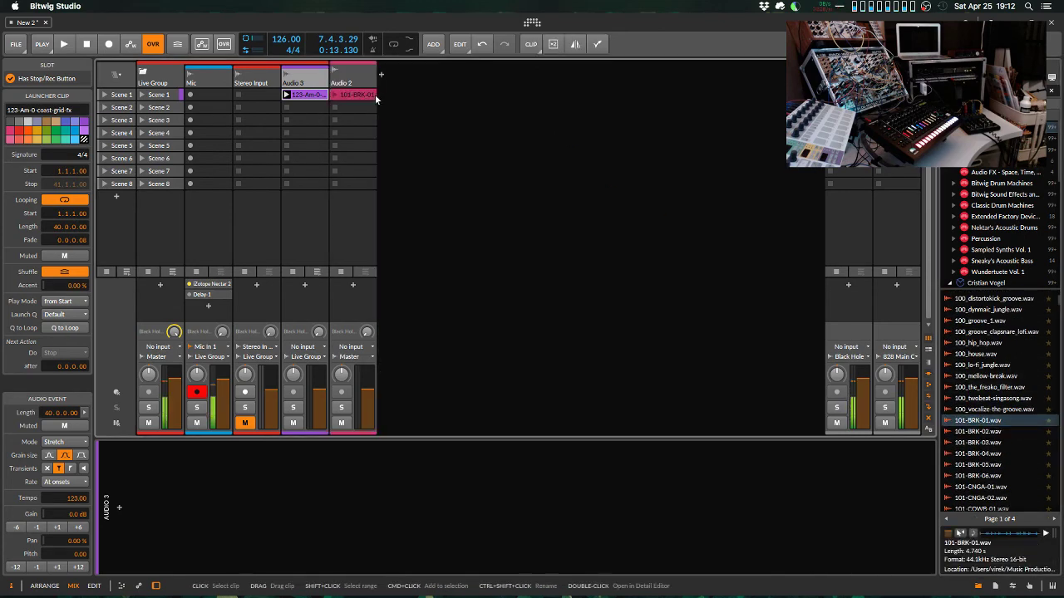
{"action": "left_click", "coordinate": [336, 94]}
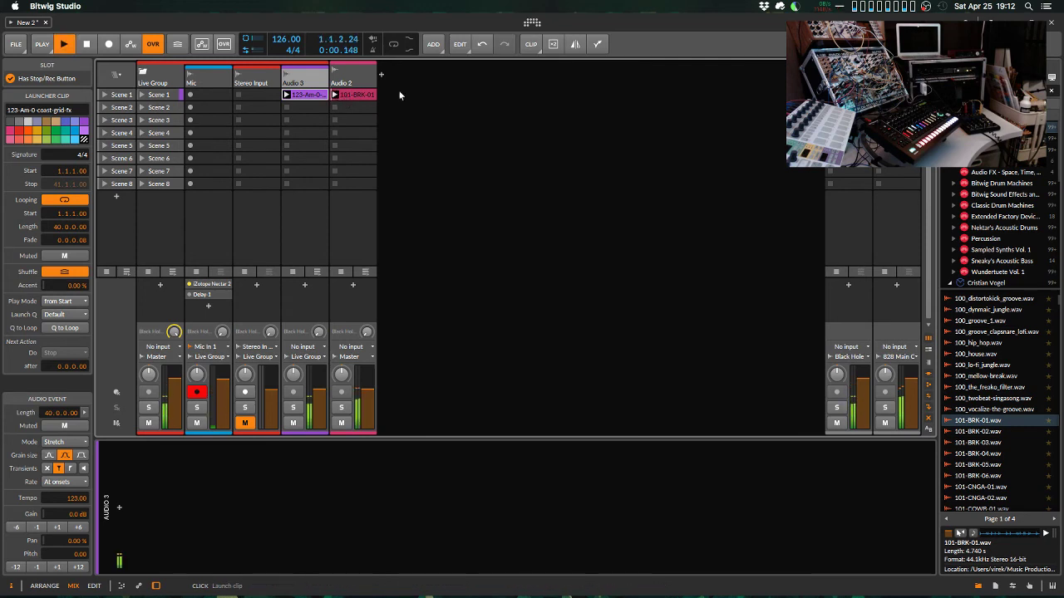
- Cycle through the open applications toward OBS, then return focus to Bitwig Studio
{"action": "key", "text": "super+Tab"}
{"action": "key", "text": "super+Tab"}
{"action": "key", "text": "super+Tab"}
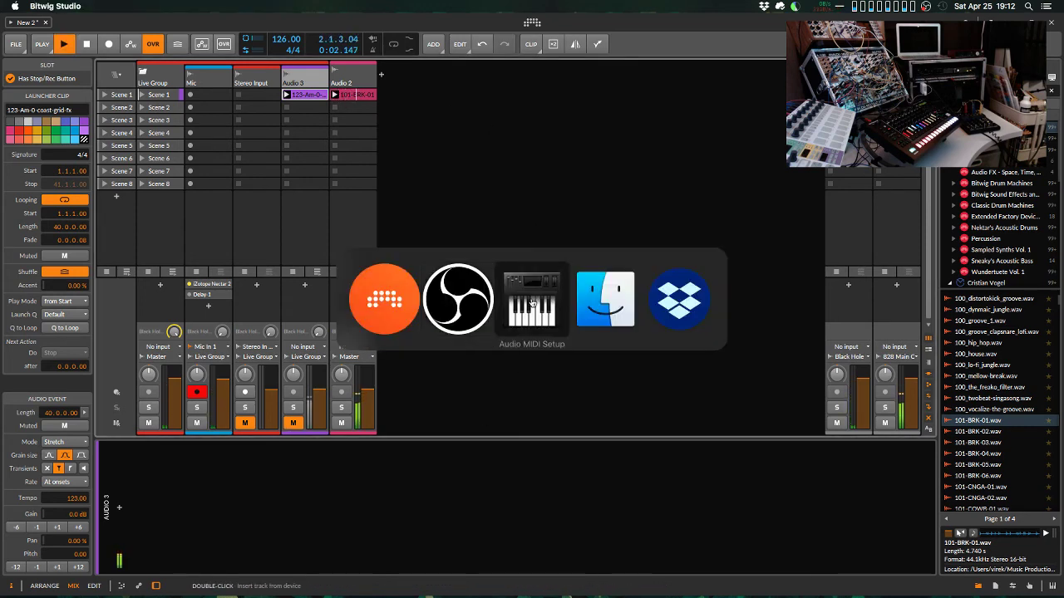
{"action": "key", "text": "super+shift+Tab"}
{"action": "left_click", "coordinate": [501, 295]}
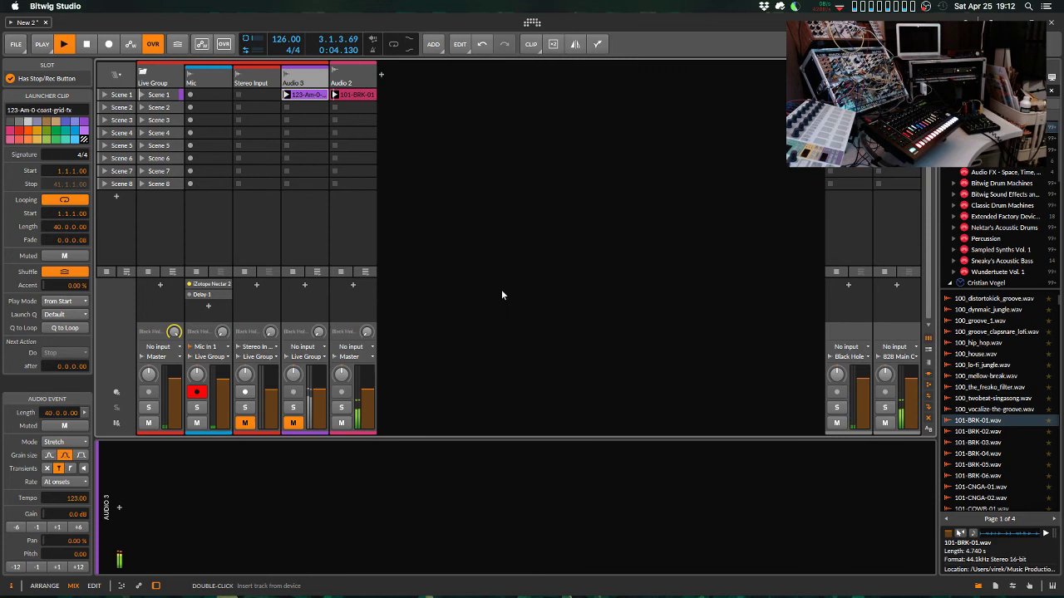
- Set Audio 2's send to -3.0 dB, then delete the Audio 2 track
{"action": "left_click_drag", "start_coordinate": [366, 331], "coordinate": [366, 334]}
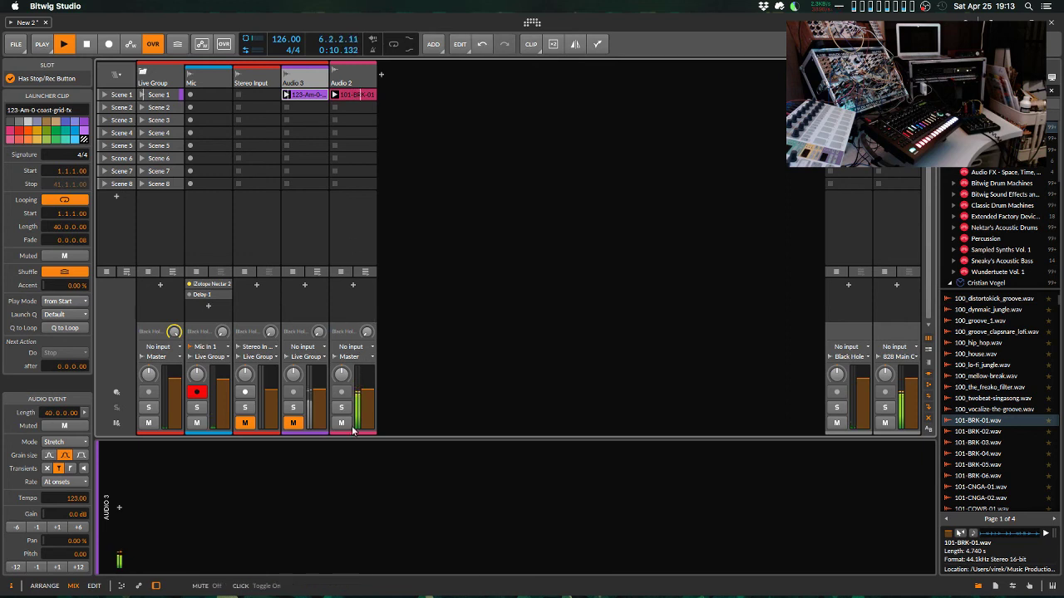
{"action": "left_click", "coordinate": [338, 80]}
{"action": "key", "text": "Delete"}
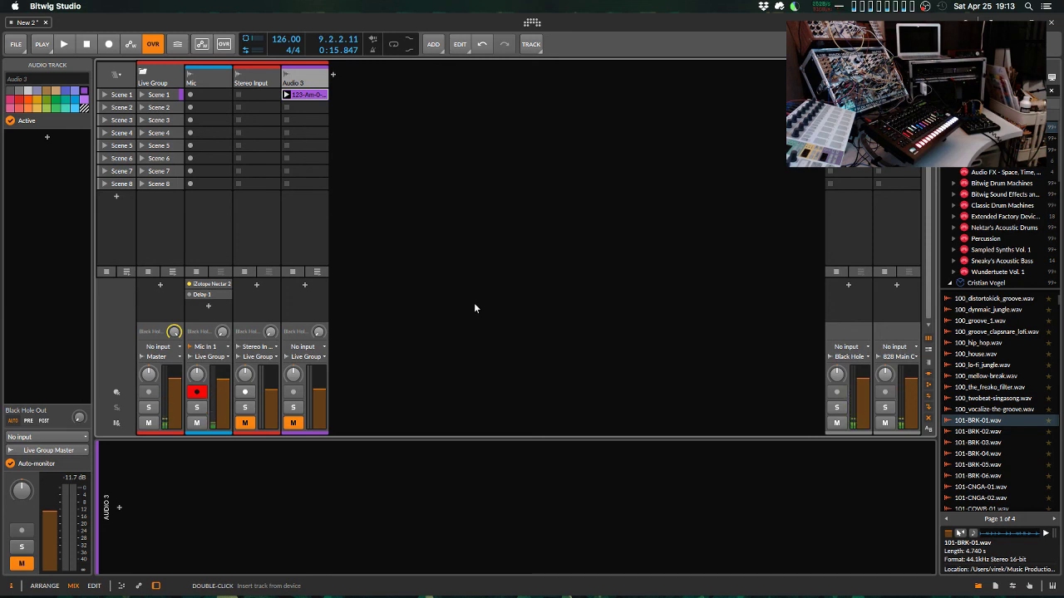
{"action": "left_click", "coordinate": [478, 196]}
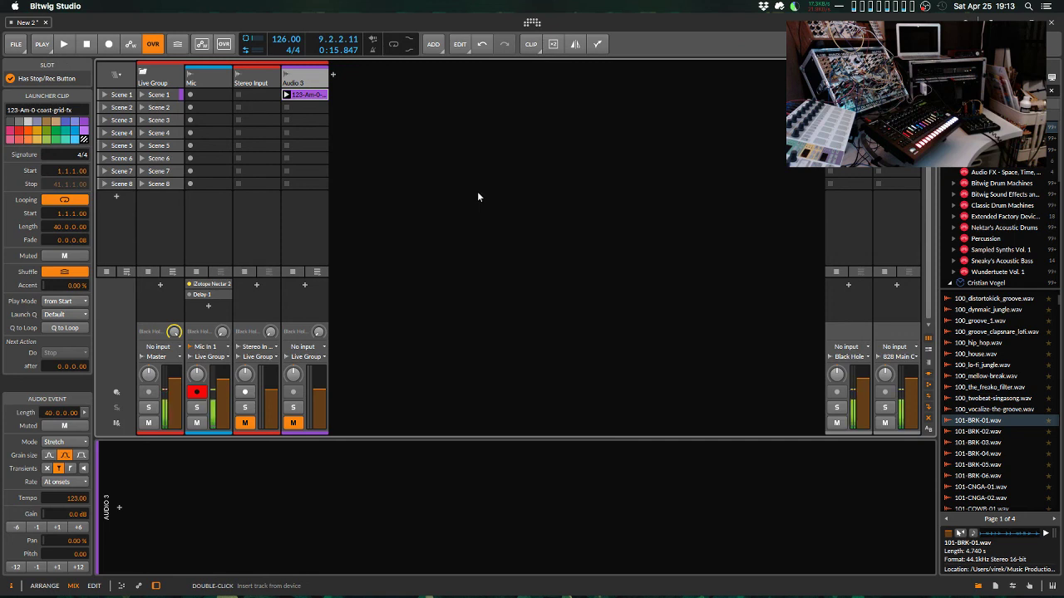